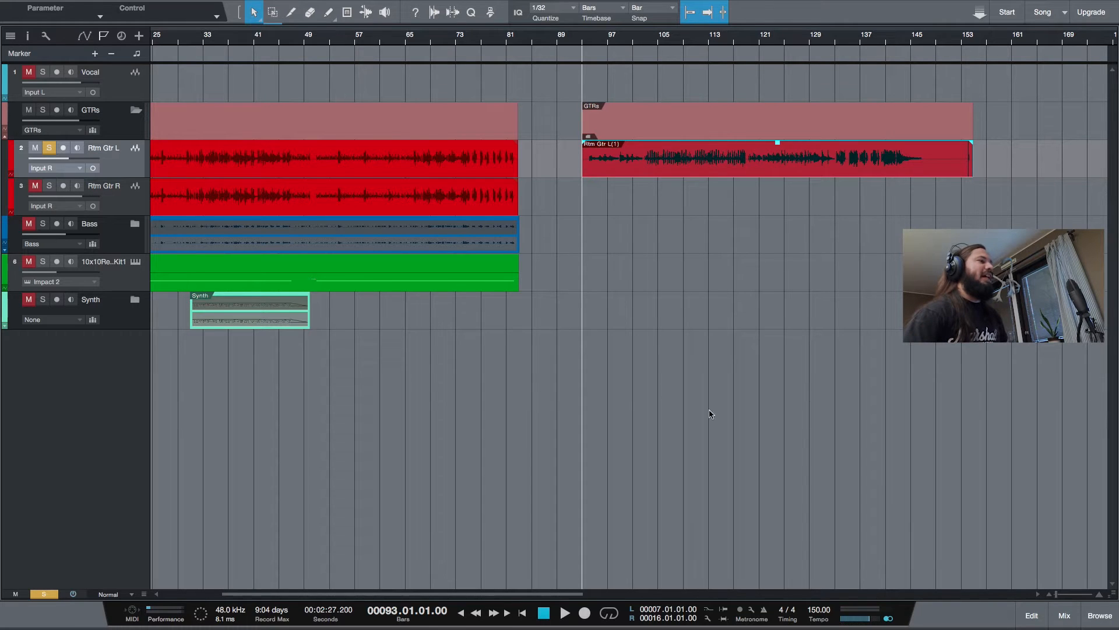
# Show the mixing console and the track inspector, and review the Pro EQ, Tricomp and Limiter on the main output
pyautogui.click(1064, 615)
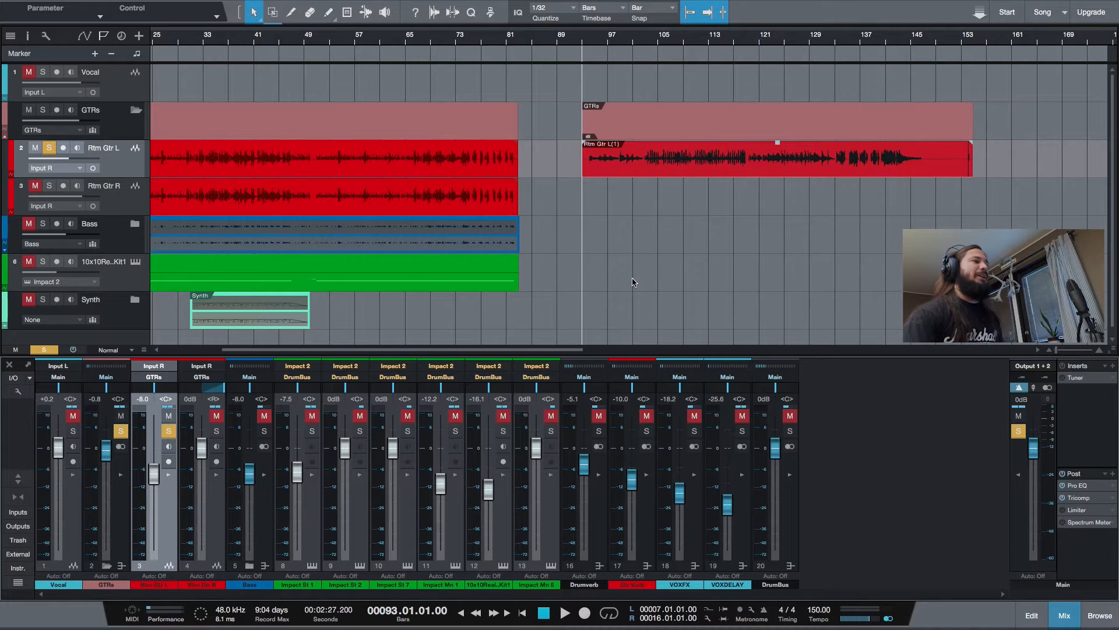
pyautogui.click(28, 38)
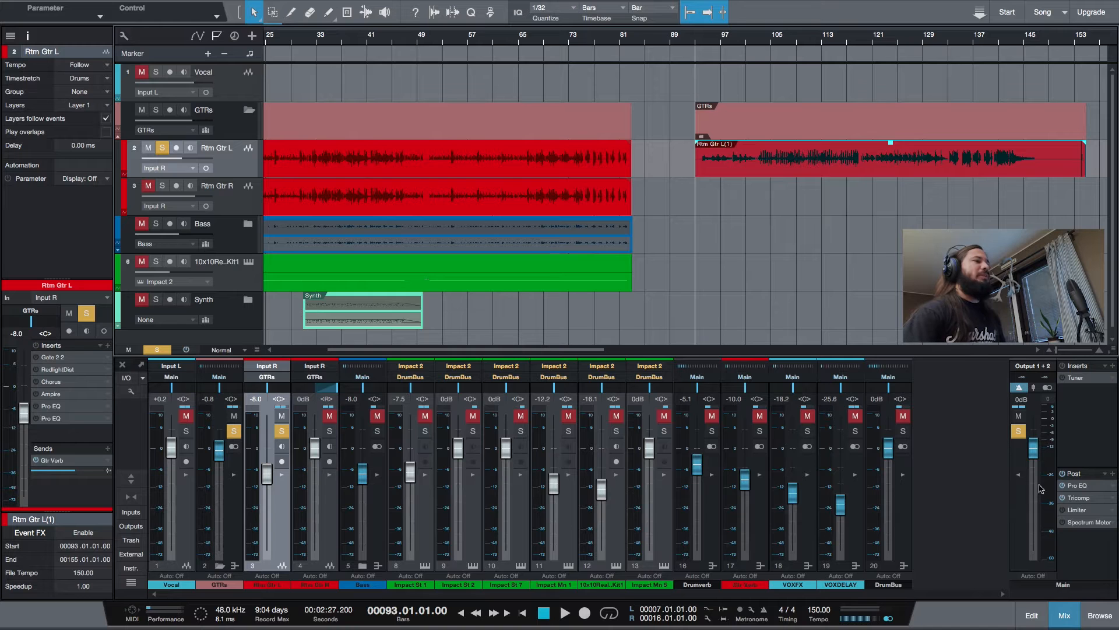
pyautogui.doubleClick(1081, 486)
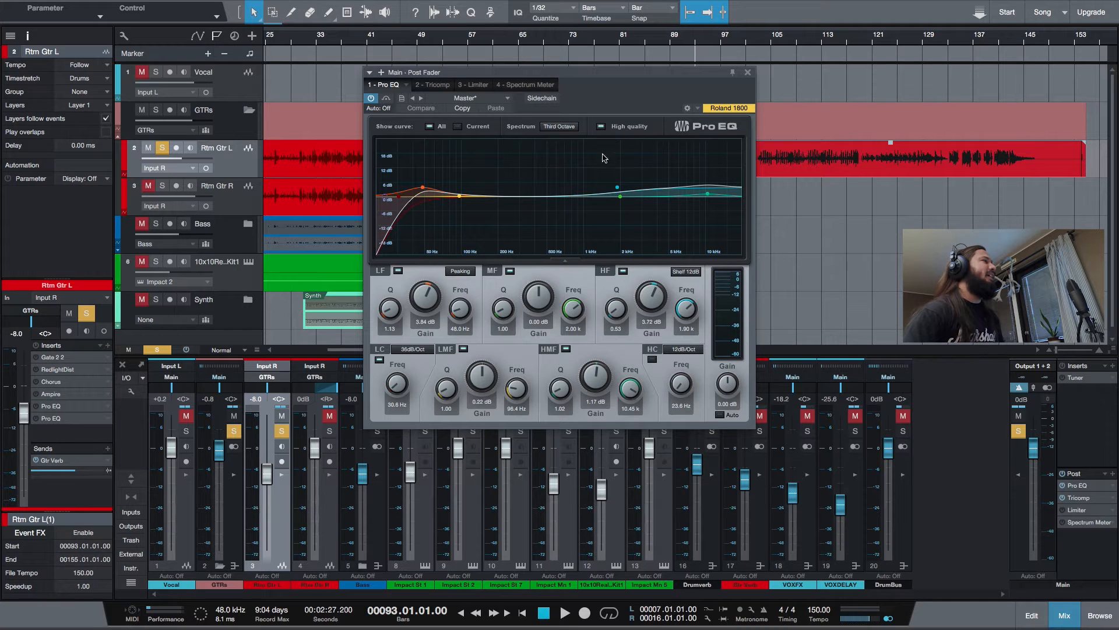
pyautogui.click(435, 86)
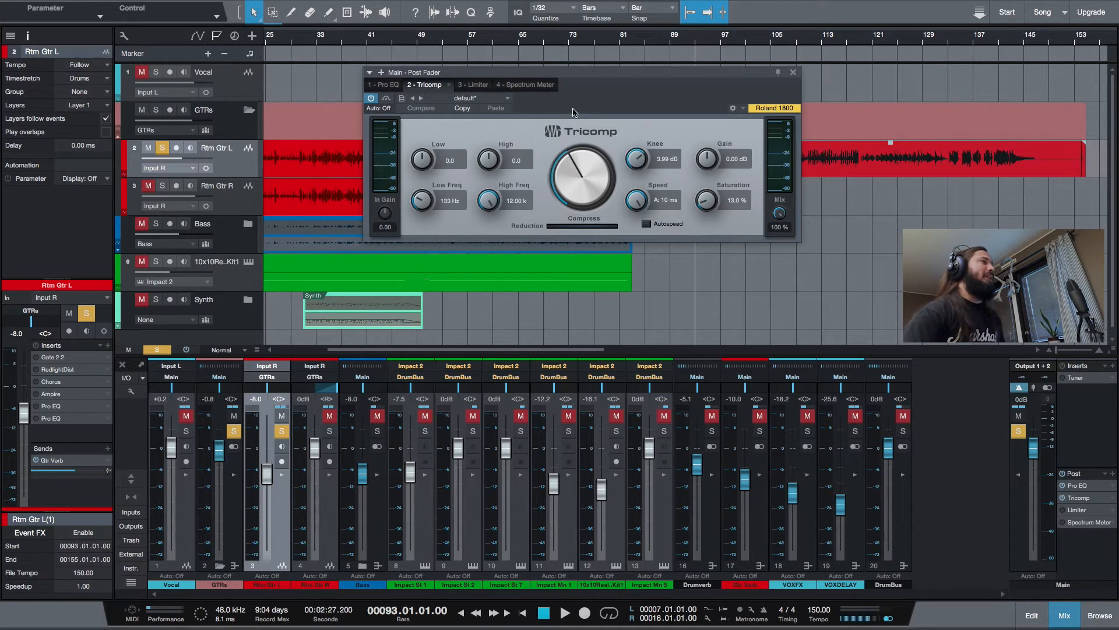
pyautogui.click(480, 85)
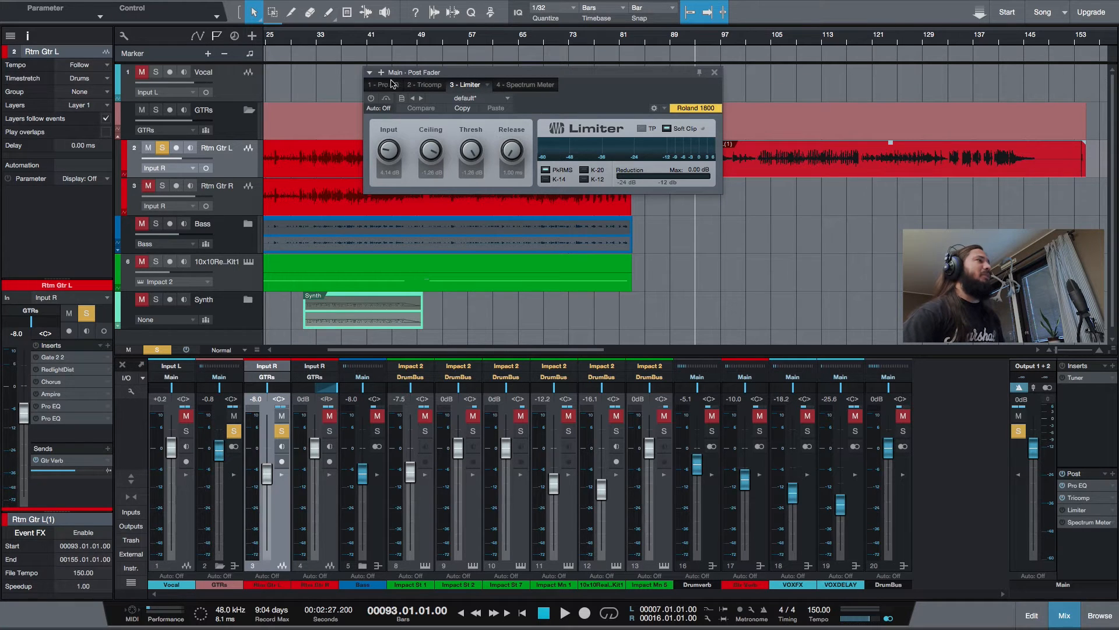
pyautogui.click(715, 72)
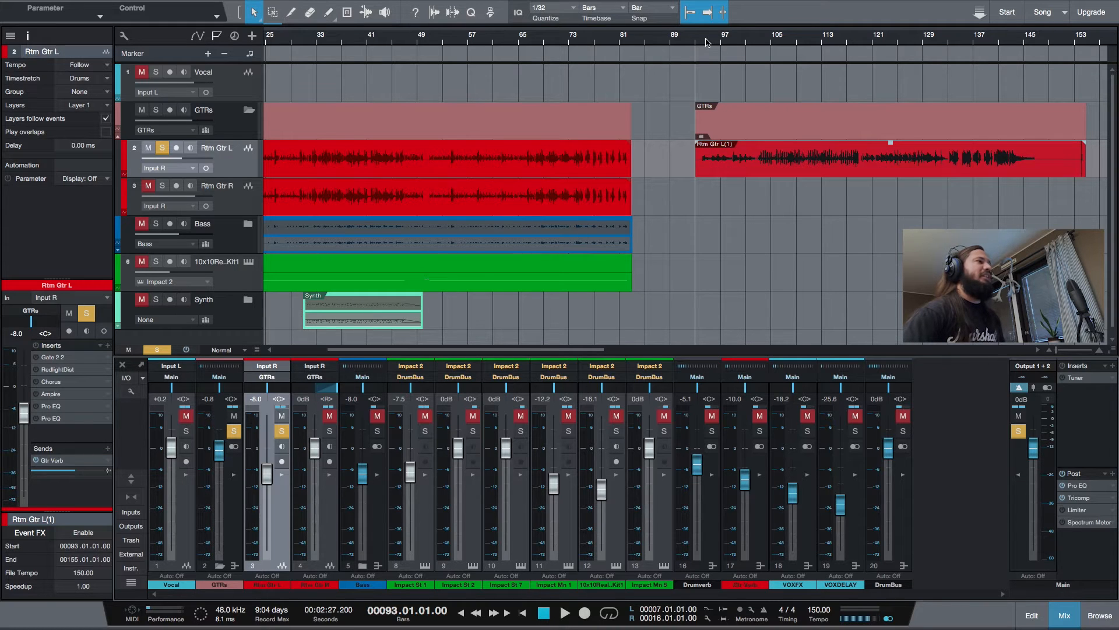
# Play the Rtm Gtr L take from bar 93 and activate the Ampire insert on its track
pyautogui.hscroll(2, 810, 217)
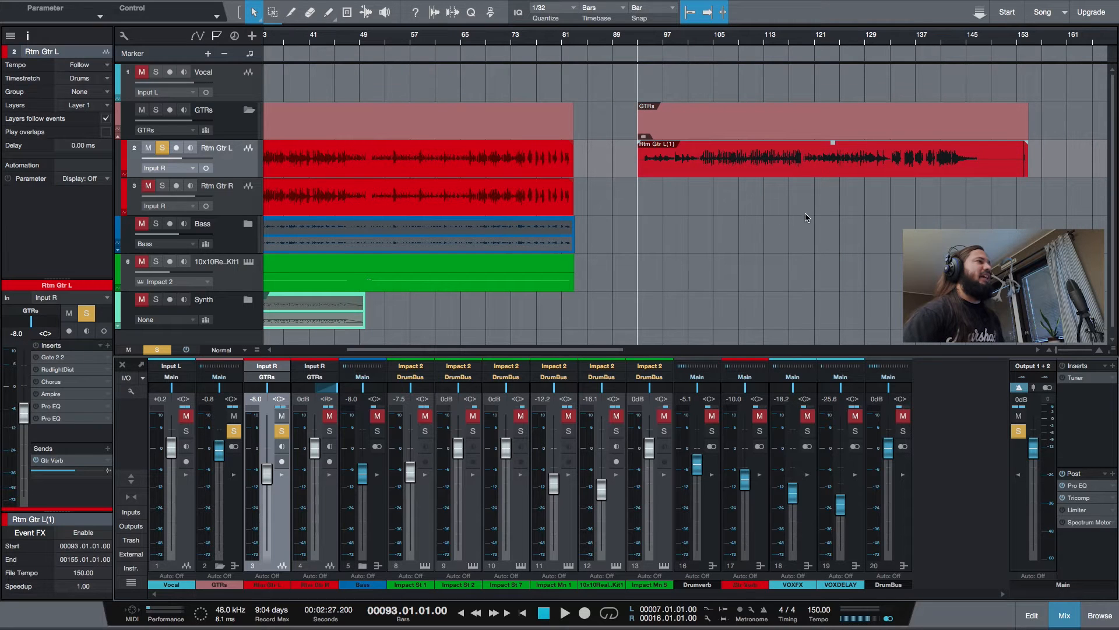
pyautogui.click(566, 611)
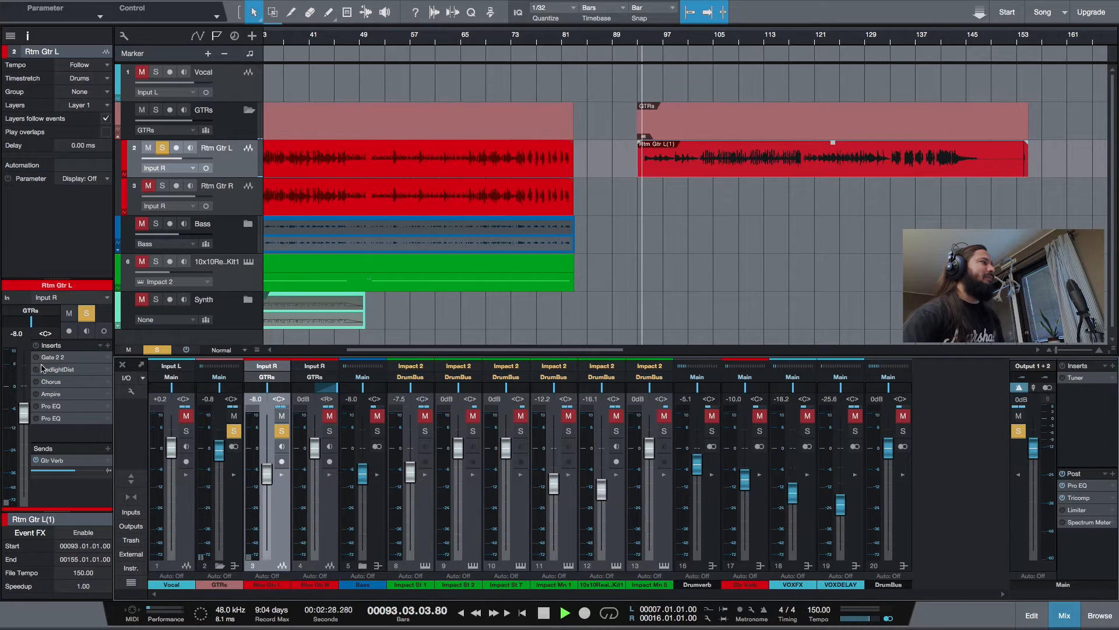
pyautogui.click(65, 369)
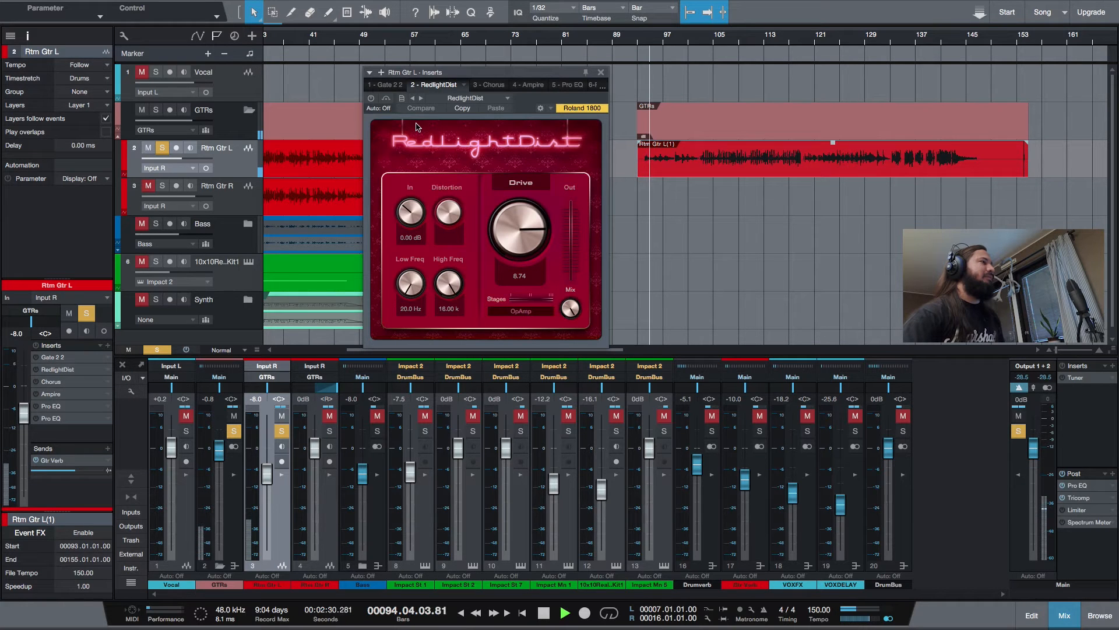
pyautogui.click(525, 84)
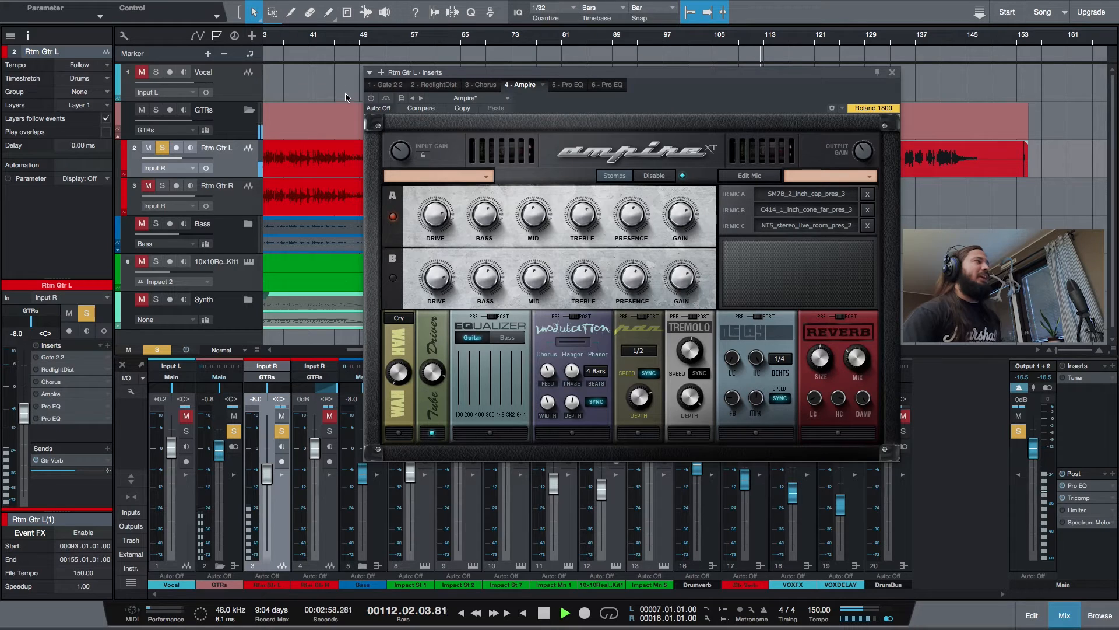
pyautogui.click(371, 99)
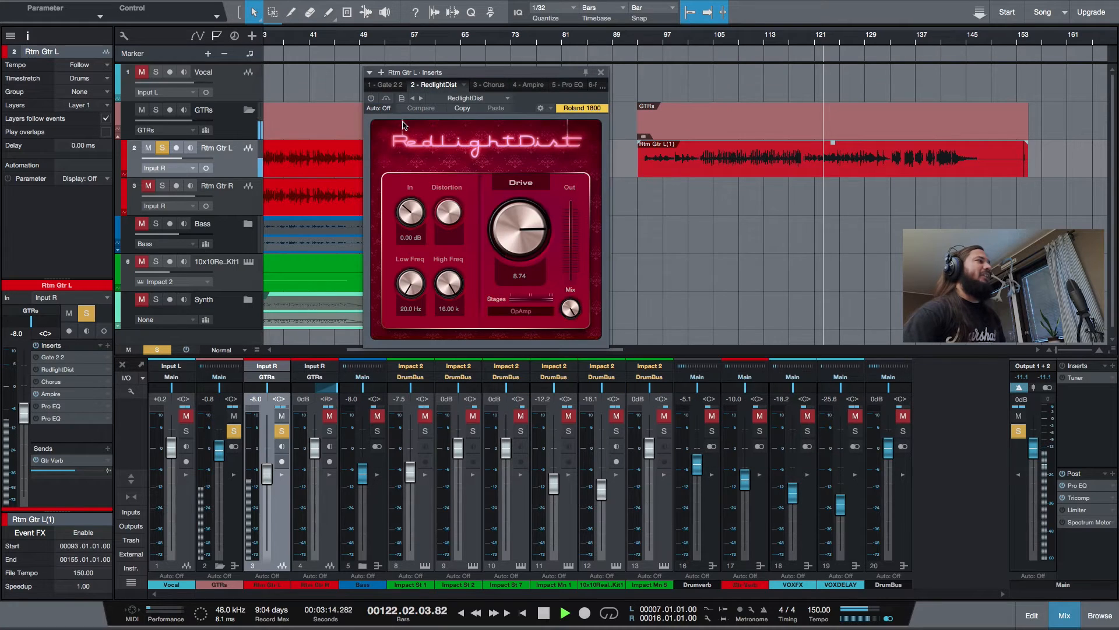
# Activate the RedlightDist, Gate and Chorus inserts on Rtm Gtr L during playback
pyautogui.click(371, 98)
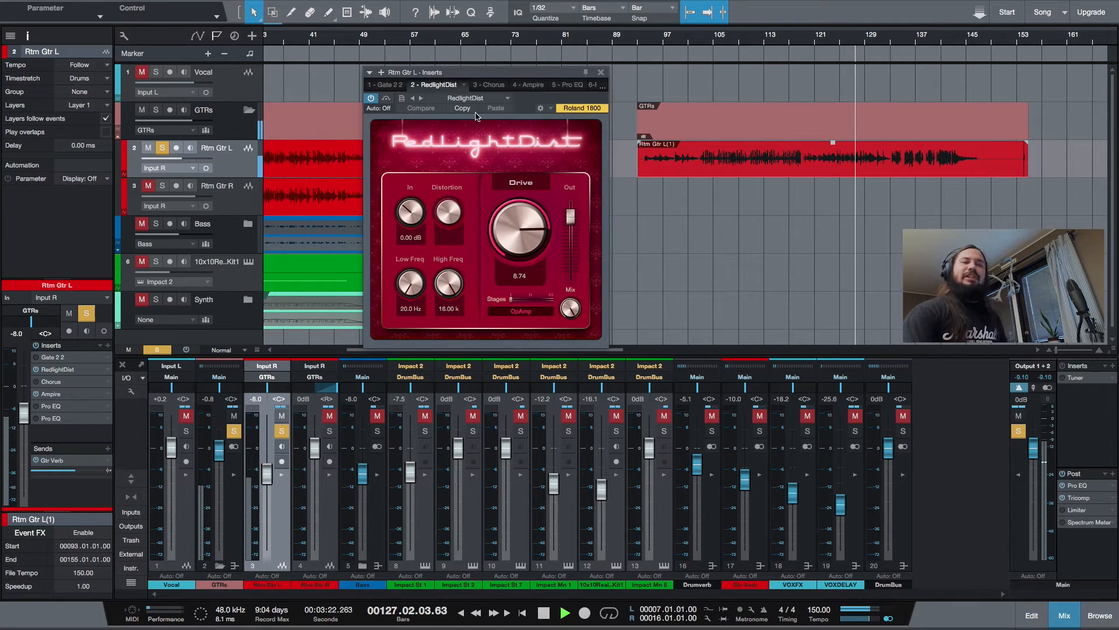
pyautogui.click(383, 86)
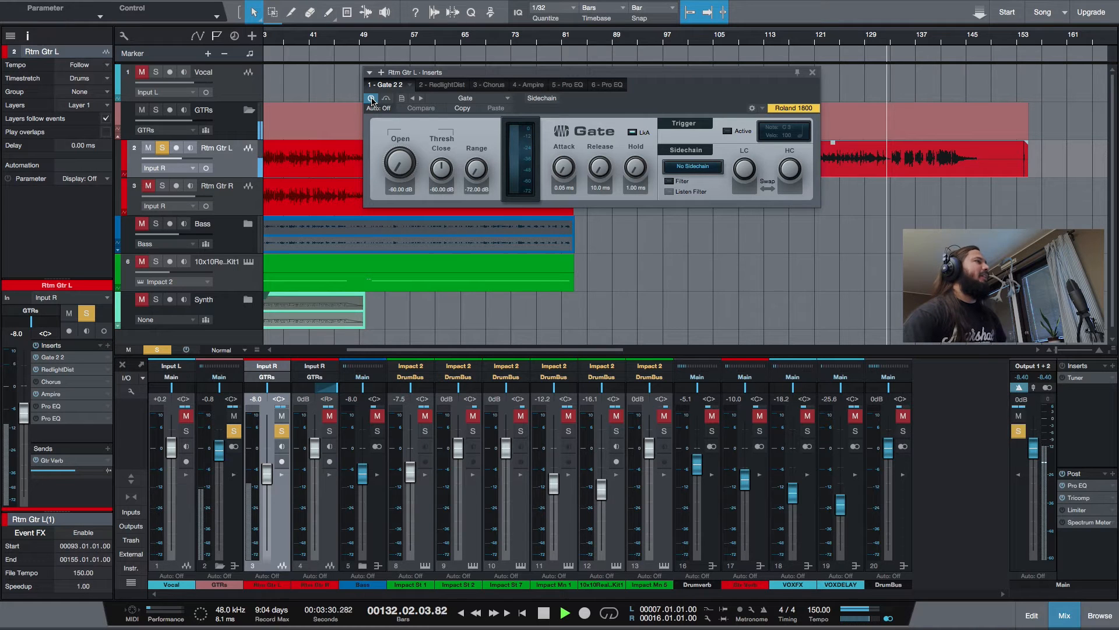
pyautogui.click(488, 86)
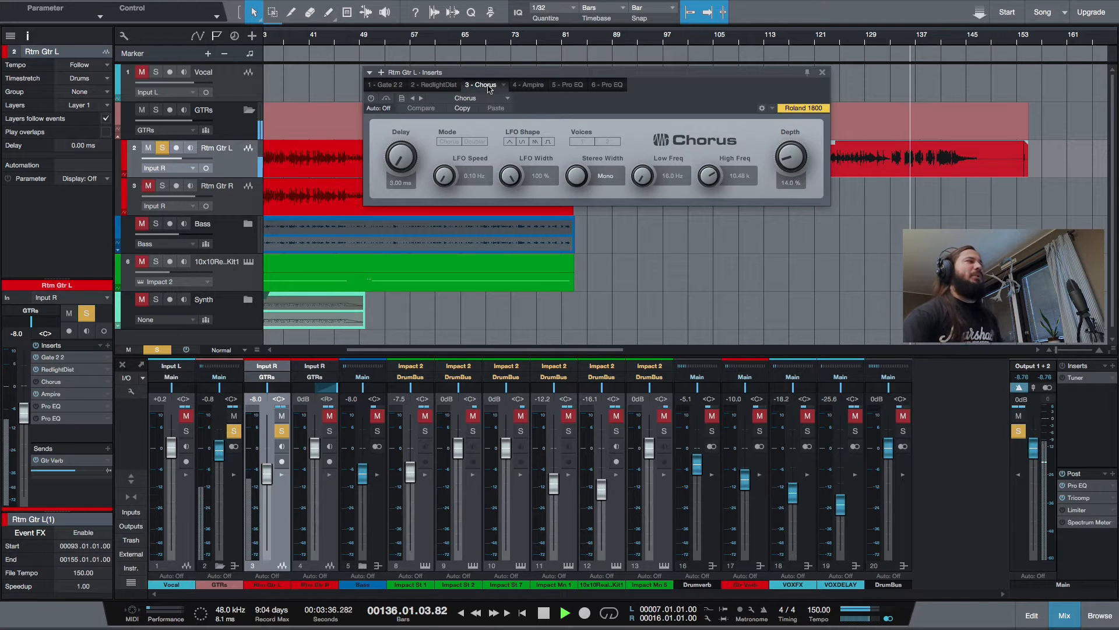
pyautogui.click(371, 99)
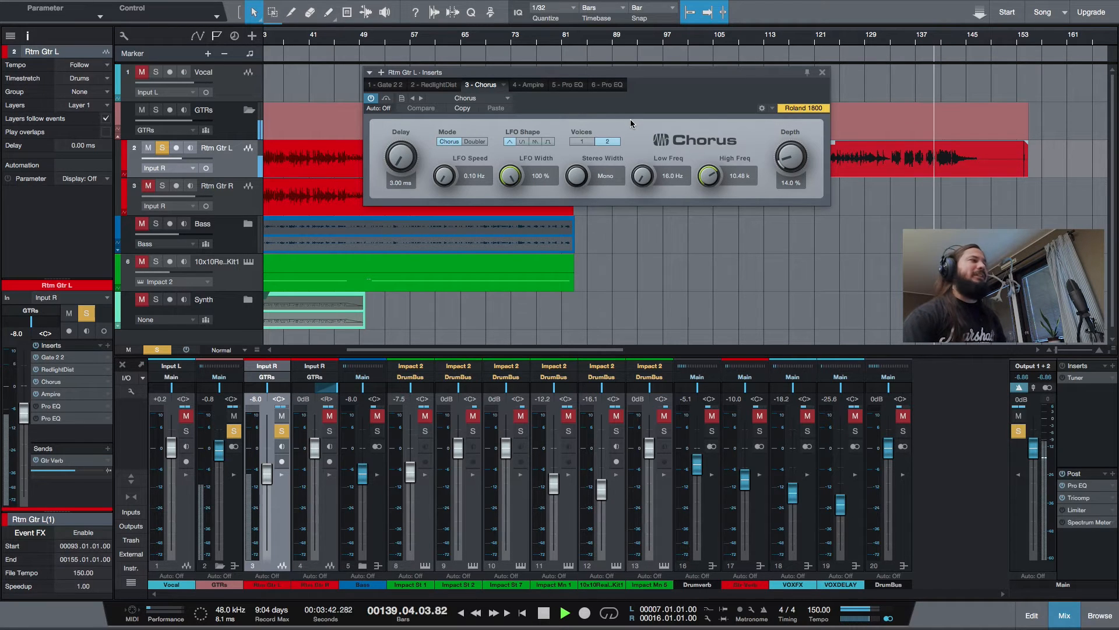
# Activate both Pro EQ inserts on Rtm Gtr L, replaying the take from around bar 100, and stop playback
pyautogui.click(568, 87)
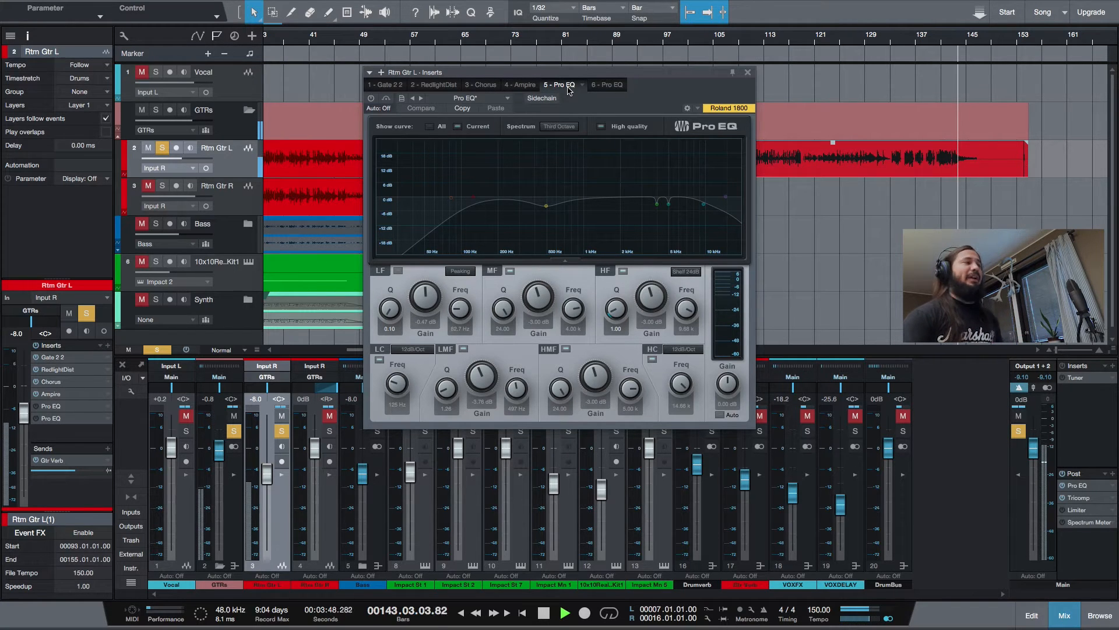
pyautogui.click(371, 98)
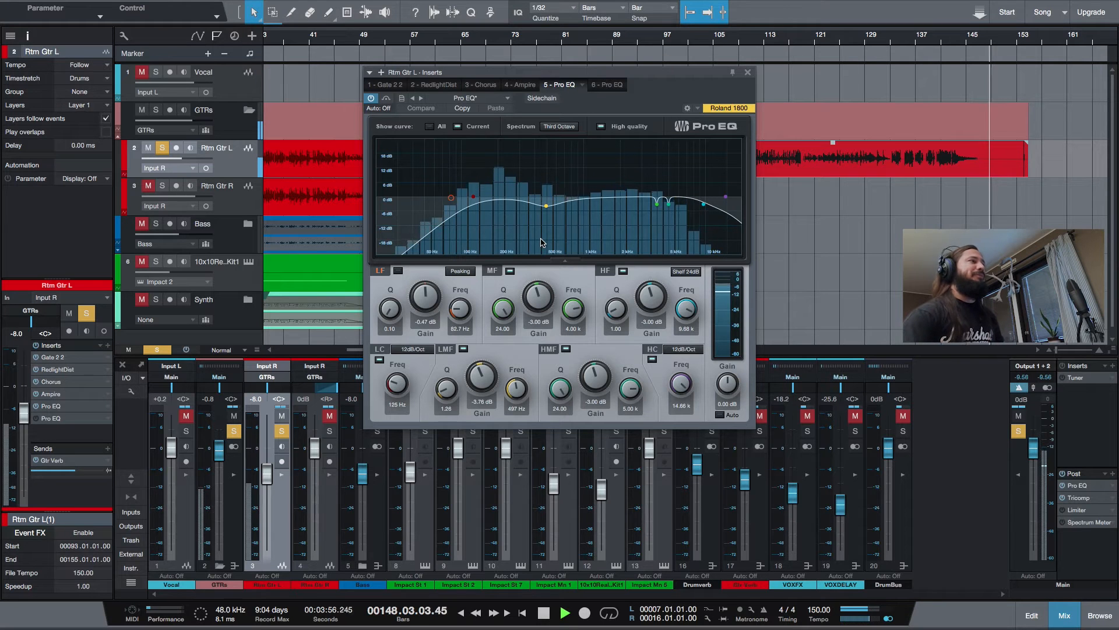
pyautogui.click(686, 43)
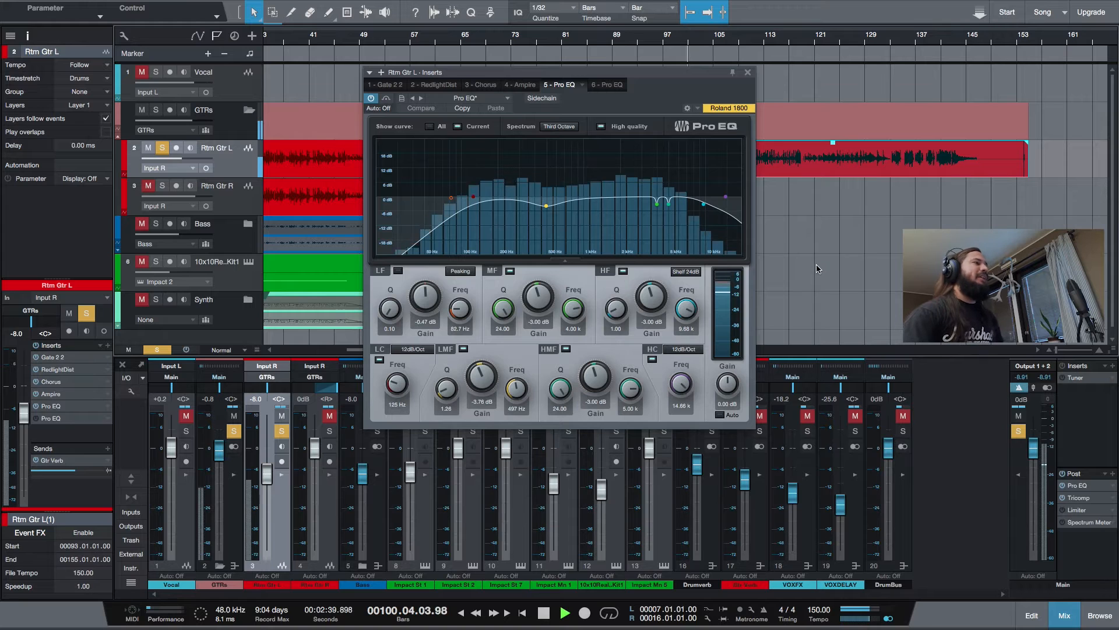
pyautogui.click(609, 85)
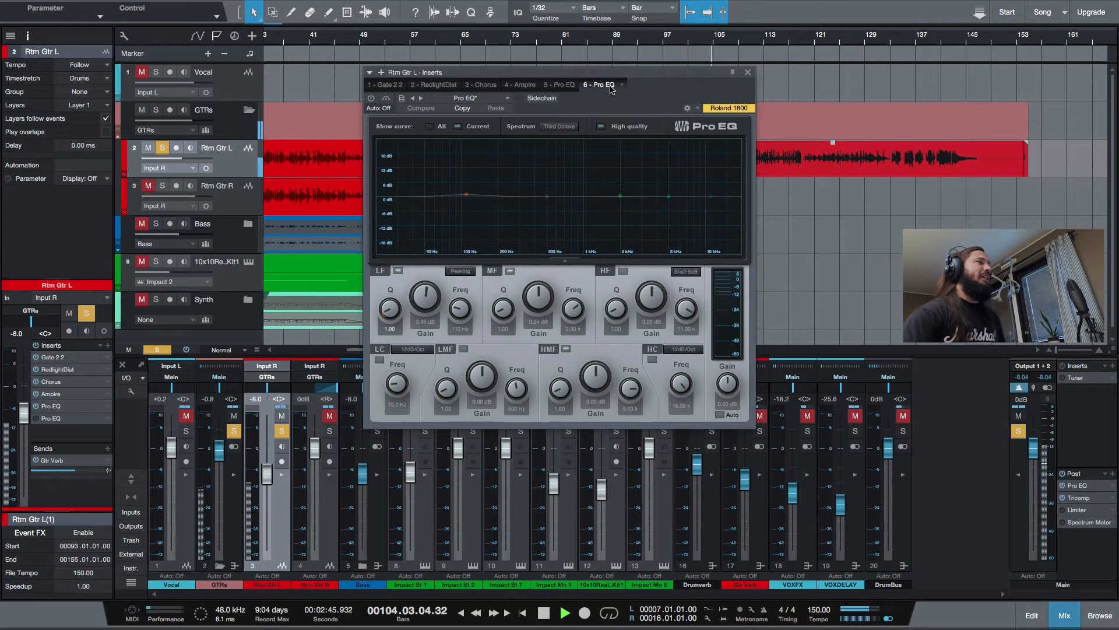
pyautogui.click(370, 98)
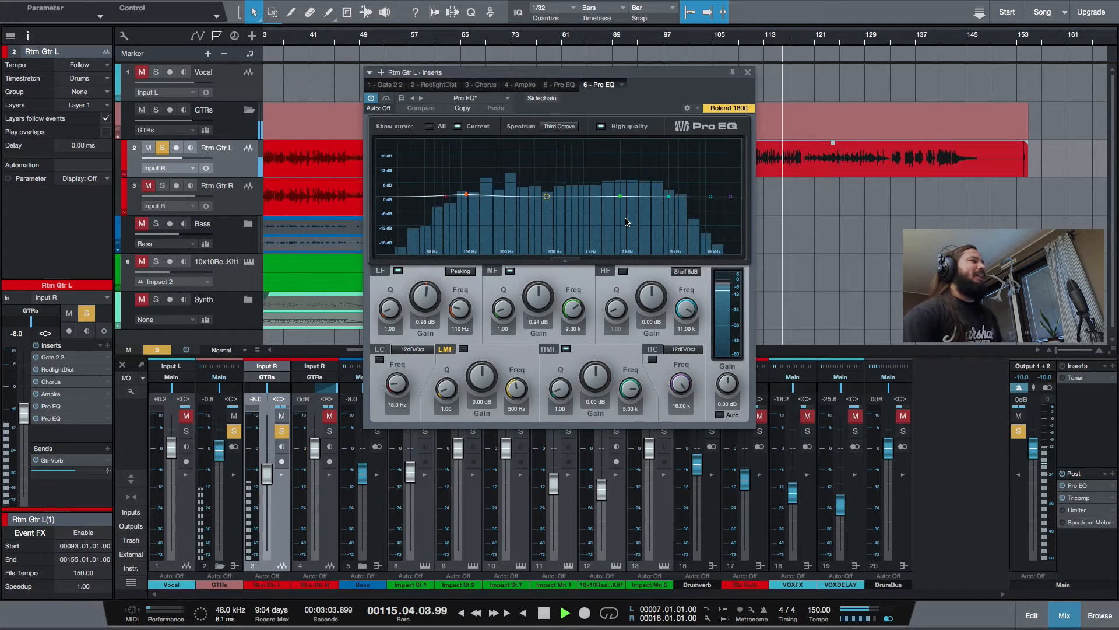
pyautogui.click(748, 73)
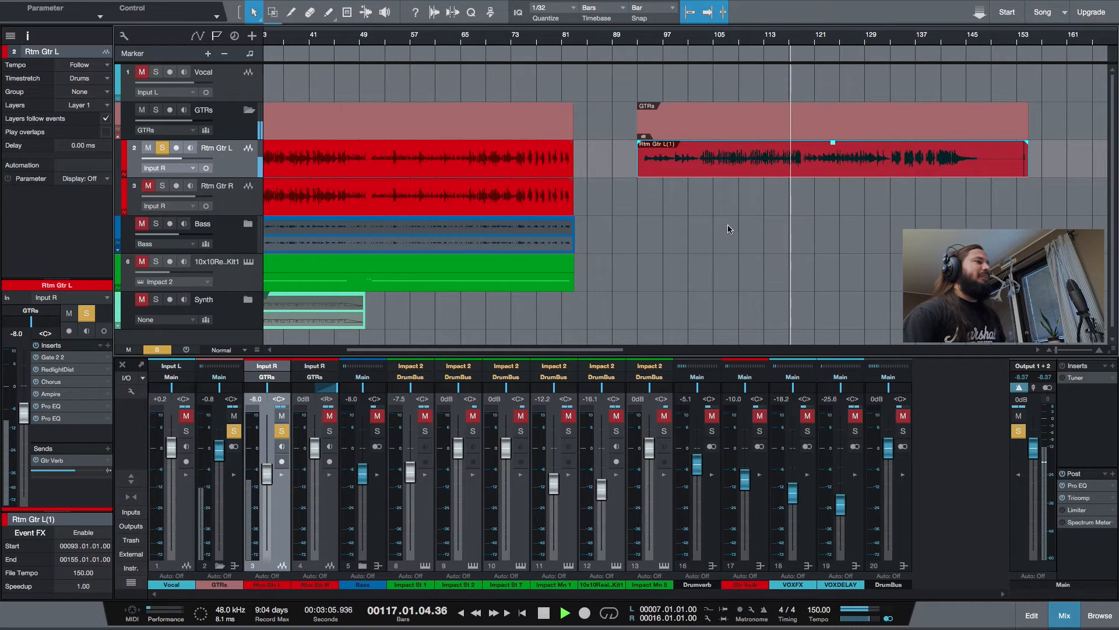
pyautogui.click(545, 613)
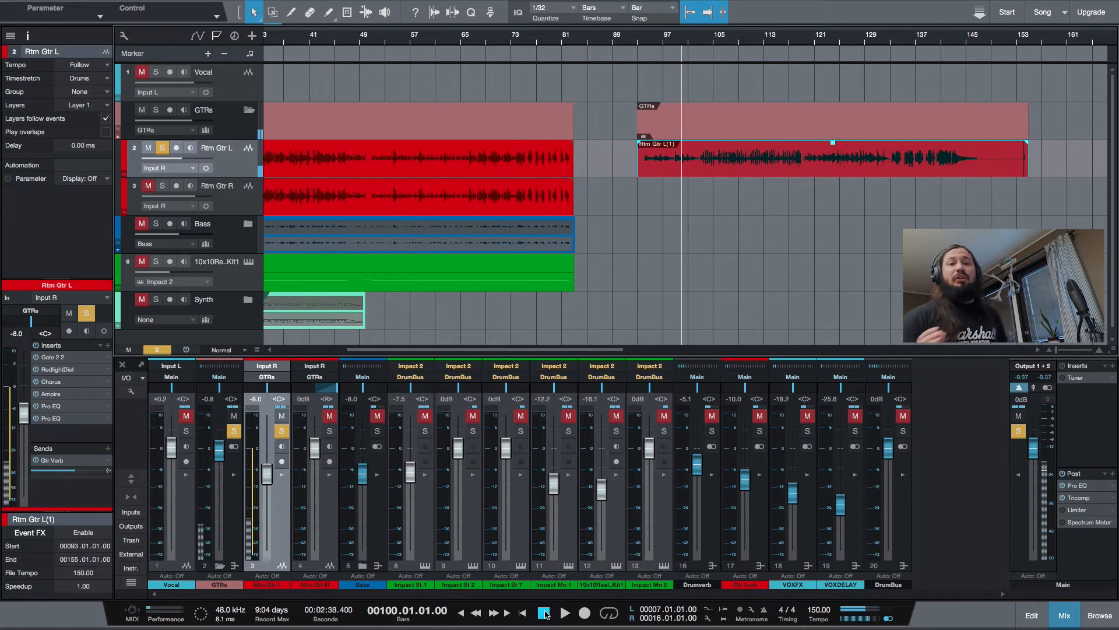
# Copy the Rtm Gtr L(1) event onto the Rtm Gtr R track, aligned with the original at bar 93
pyautogui.rightClick(652, 170)
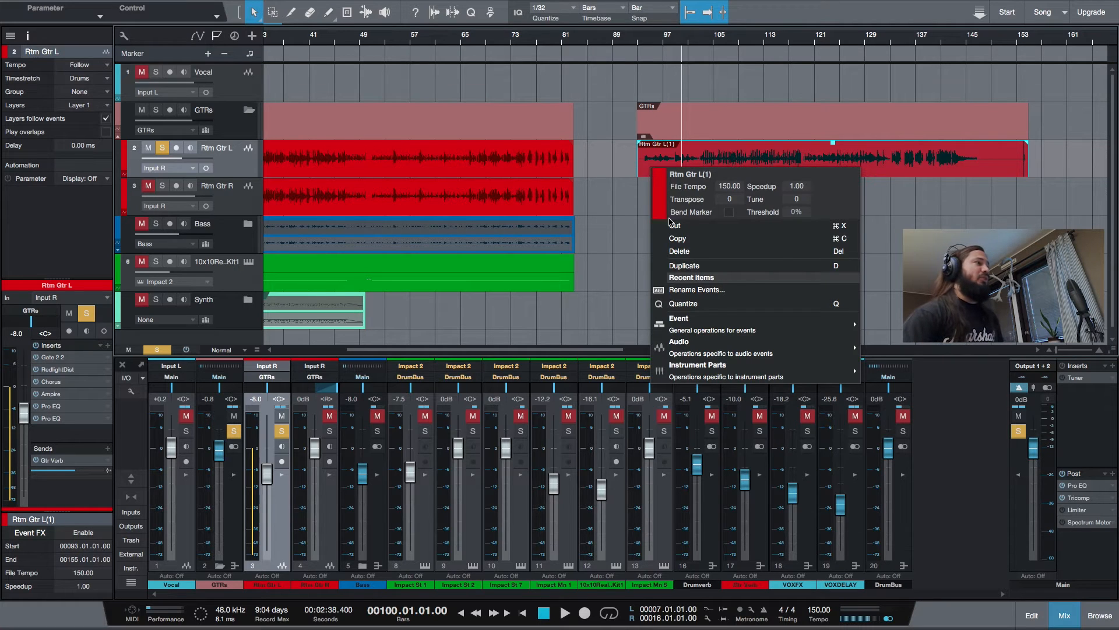
pyautogui.click(678, 239)
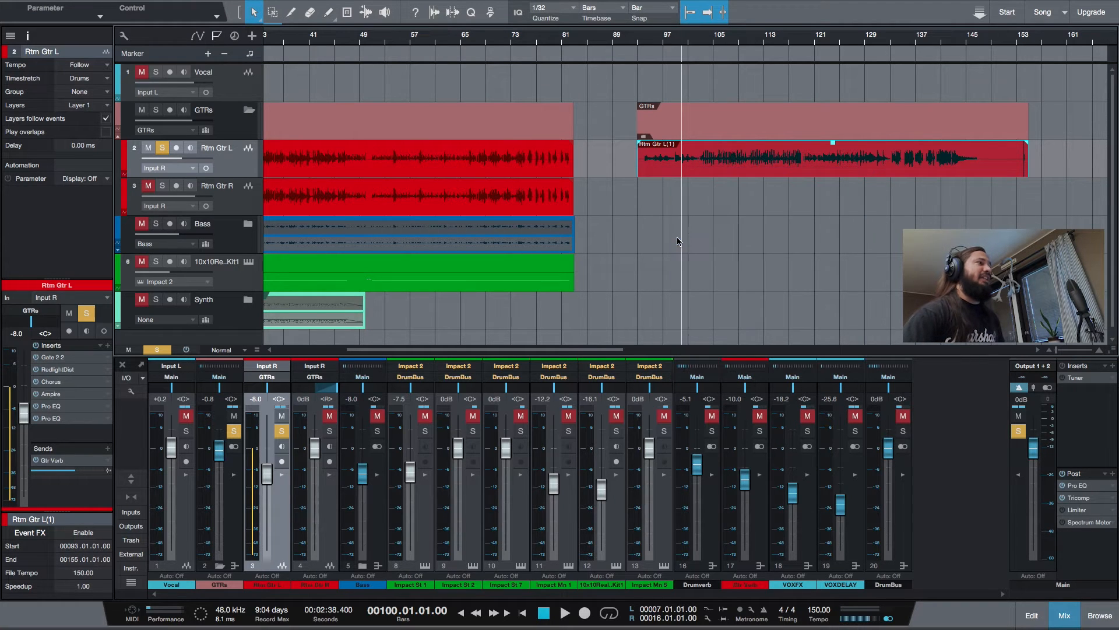
pyautogui.click(636, 41)
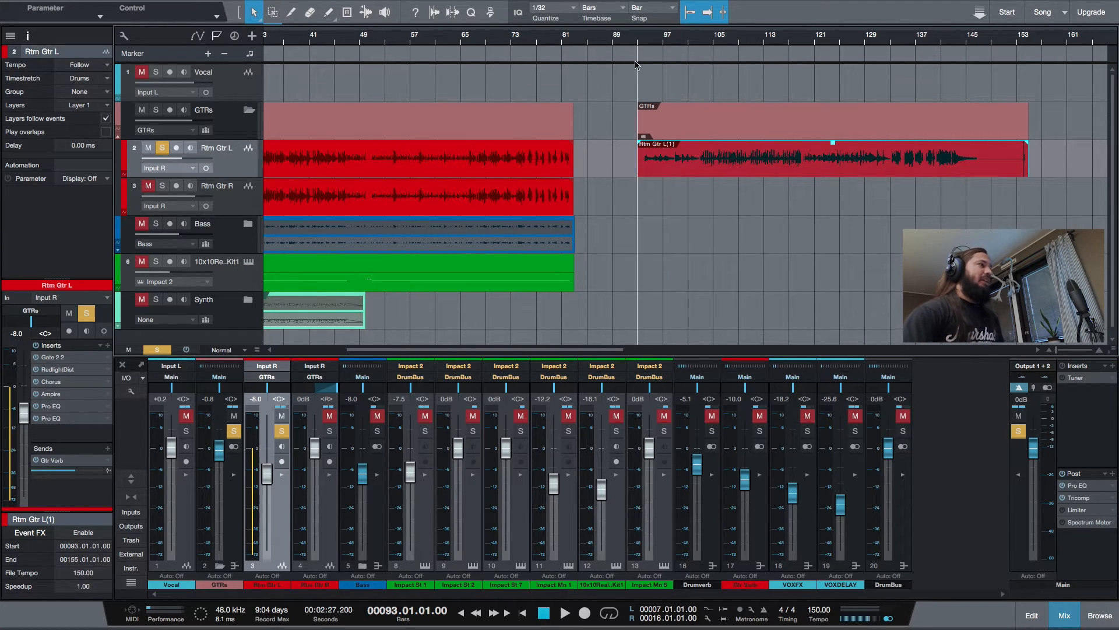
pyautogui.click(237, 202)
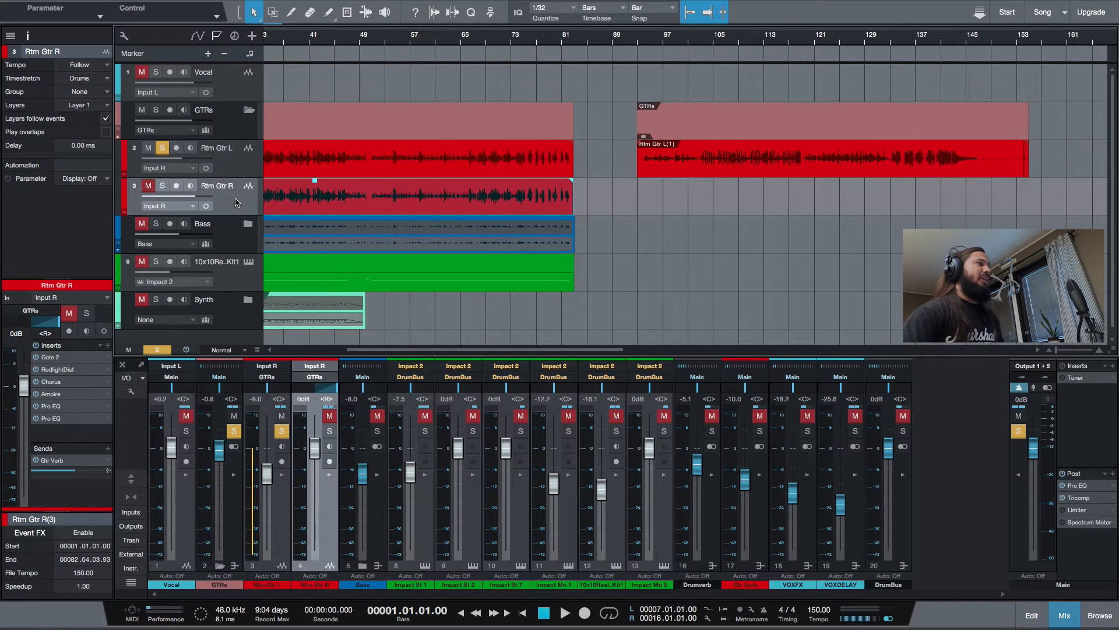
pyautogui.rightClick(636, 198)
pyautogui.click(688, 349)
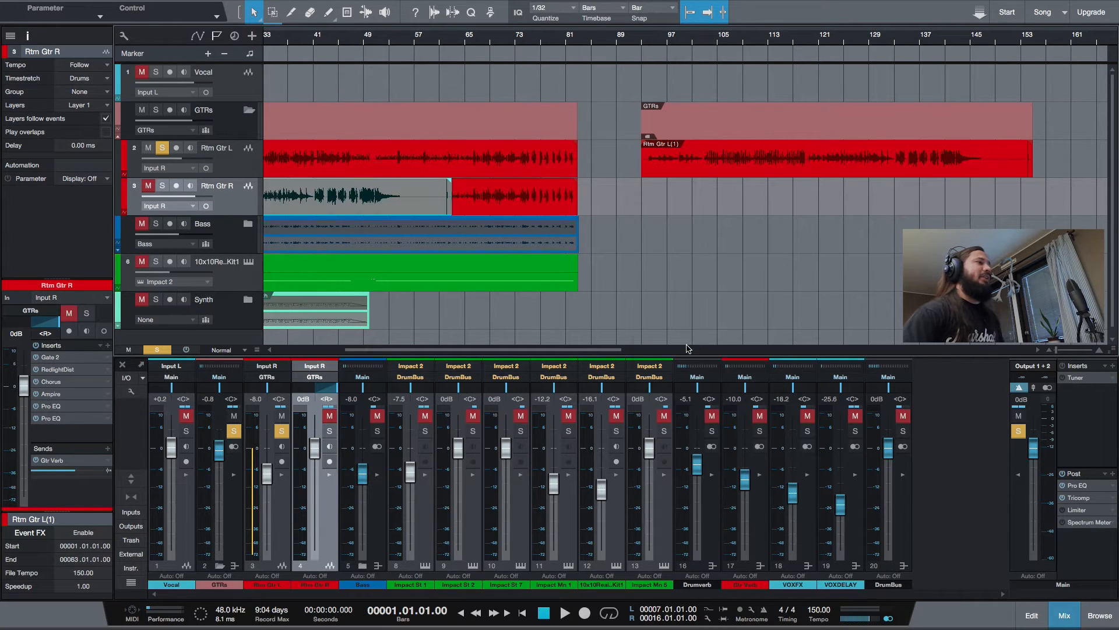
pyautogui.moveTo(314, 196); pyautogui.dragTo(842, 200)
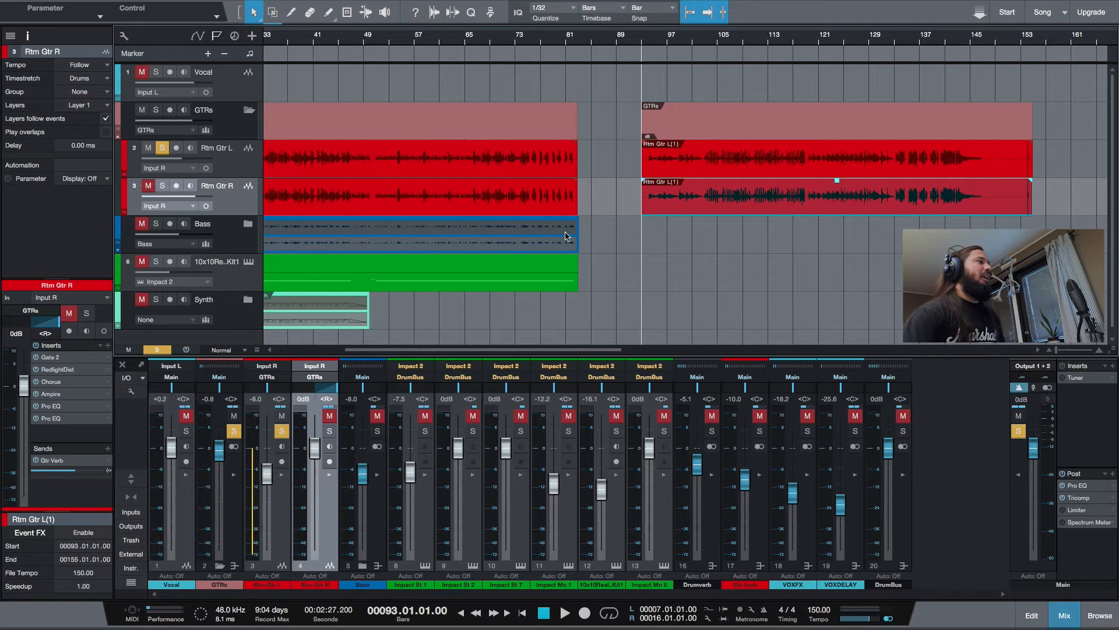
# Unmute and solo the Rtm Gtr R track, and pan Rtm Gtr L fully left
pyautogui.click(148, 185)
pyautogui.click(162, 185)
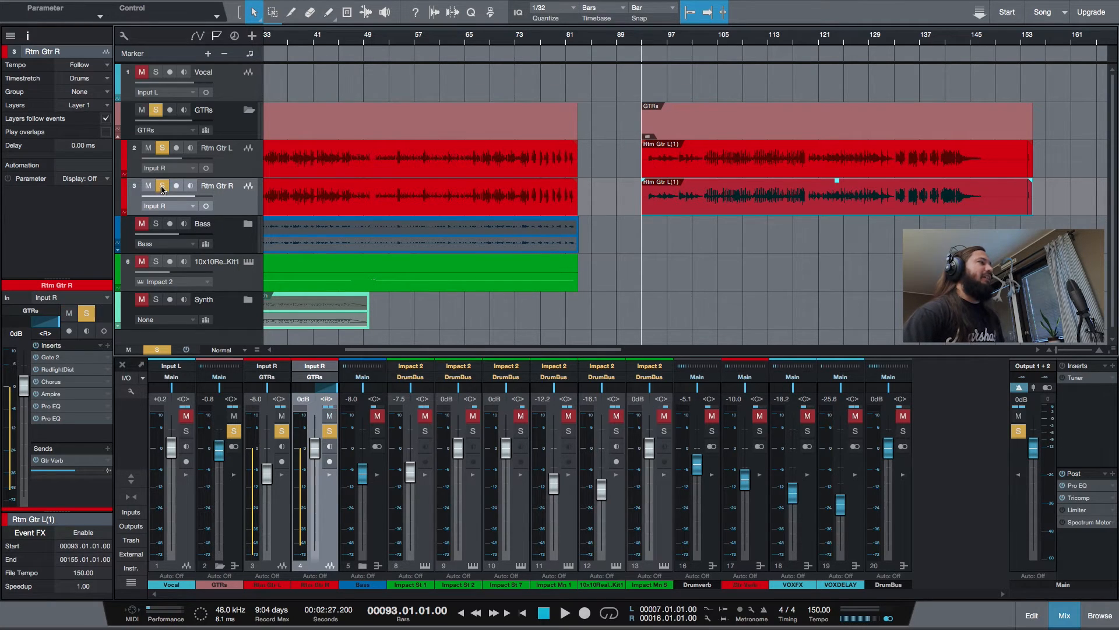
pyautogui.moveTo(266, 387); pyautogui.dragTo(195, 392)
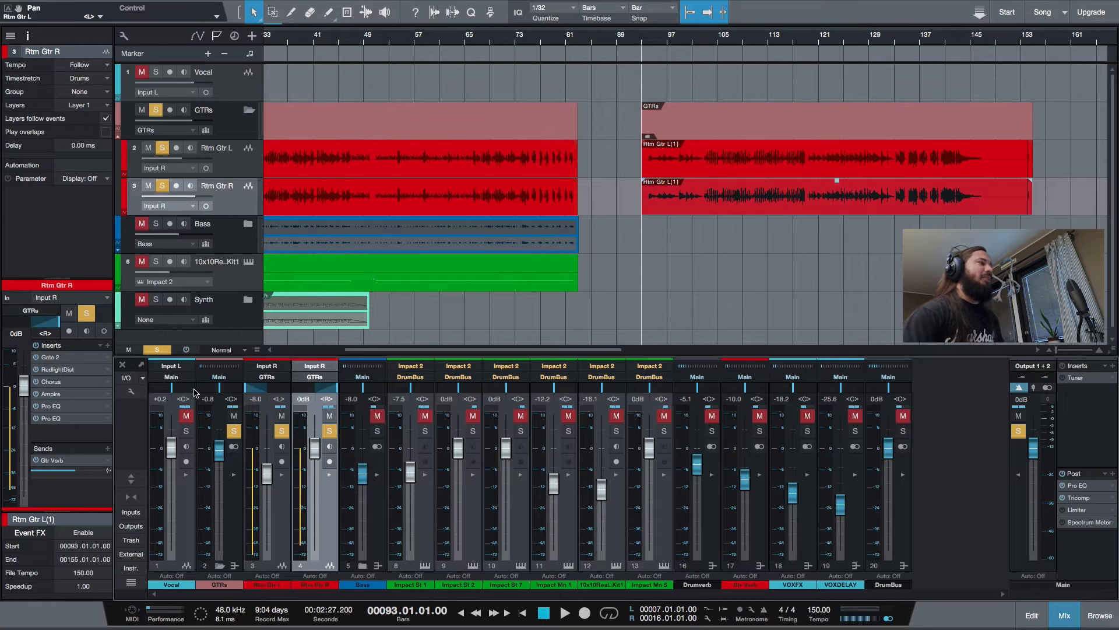
# Review the Chorus, RedlightDist and Ampire inserts on Rtm Gtr R, and play both guitars from bar 93
pyautogui.click(330, 475)
pyautogui.click(373, 403)
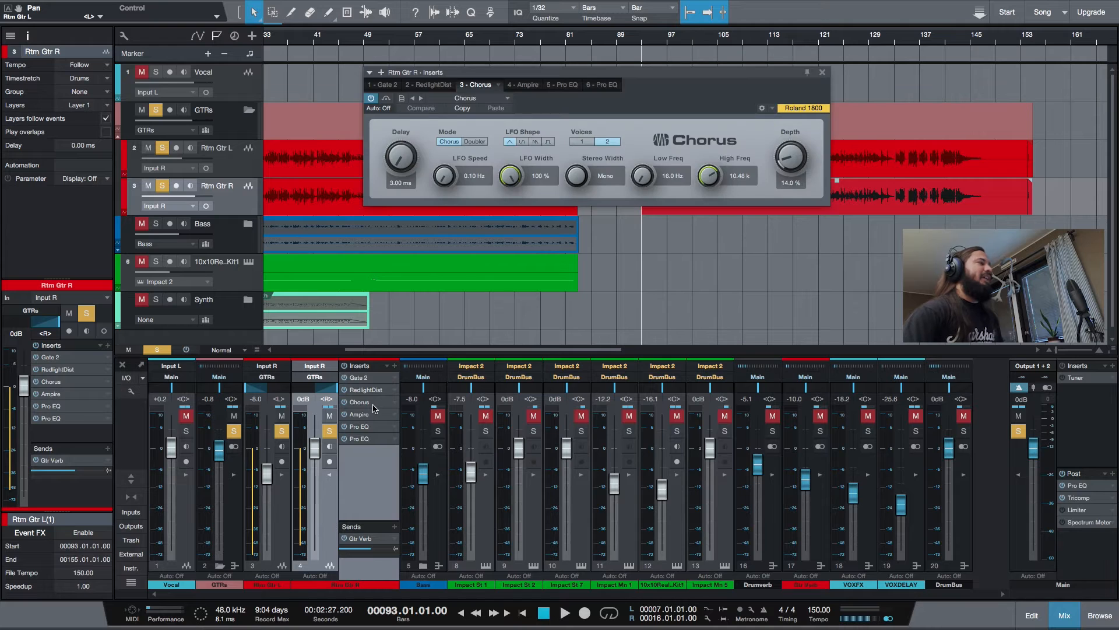
pyautogui.click(431, 85)
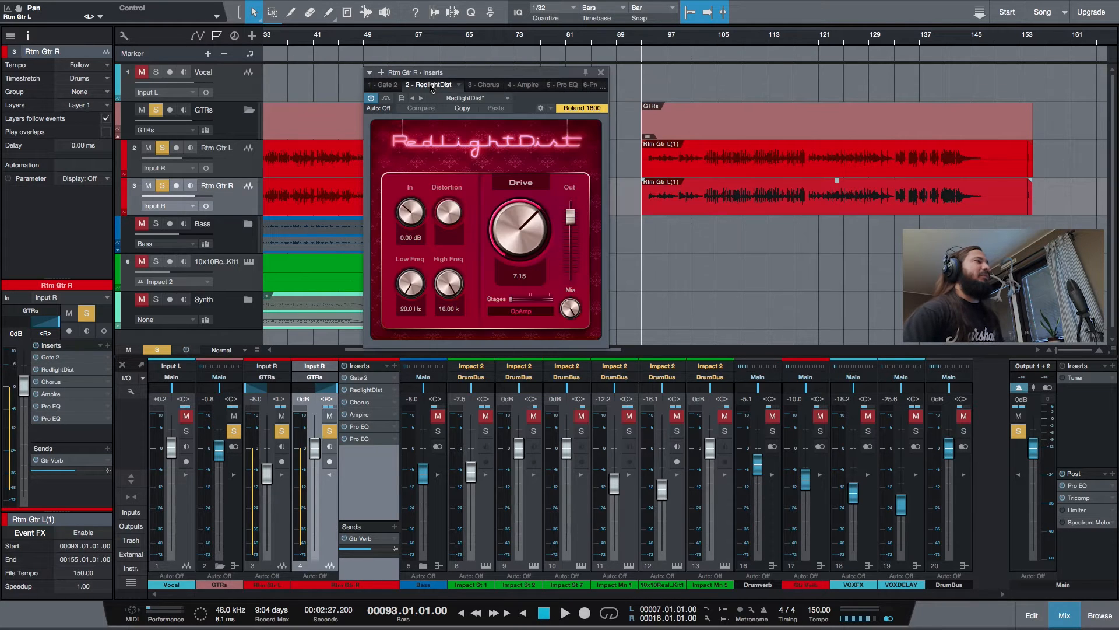
pyautogui.click(524, 85)
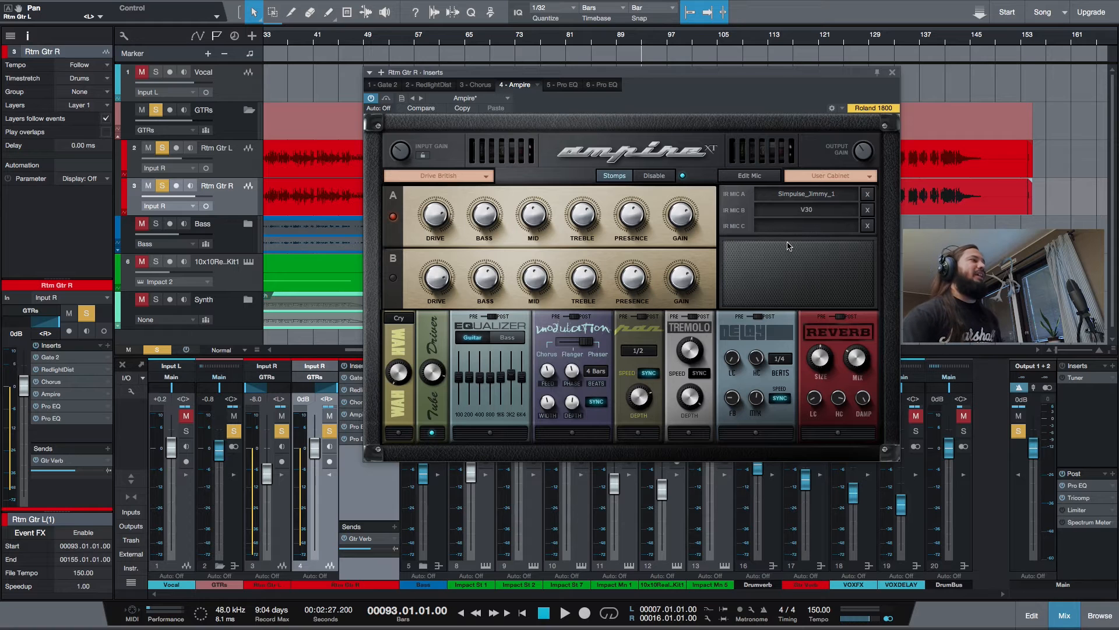
pyautogui.click(892, 72)
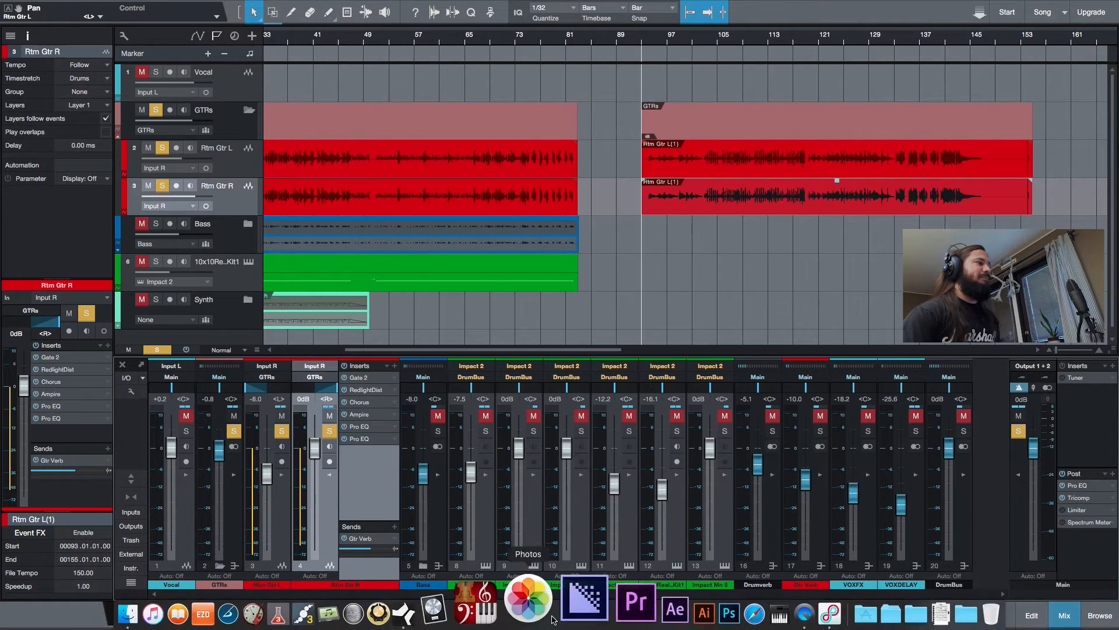
pyautogui.click(564, 614)
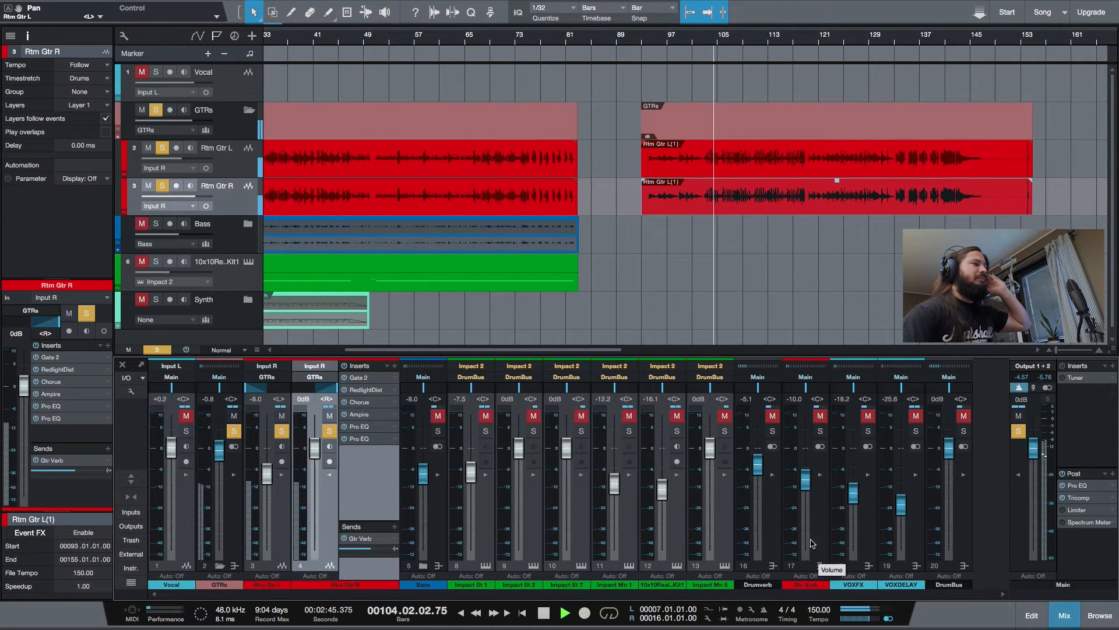
# Expand the Gtr Verb return channel to show its Room Reverb insert, solo it alongside the guitars, and stop playback
pyautogui.click(821, 475)
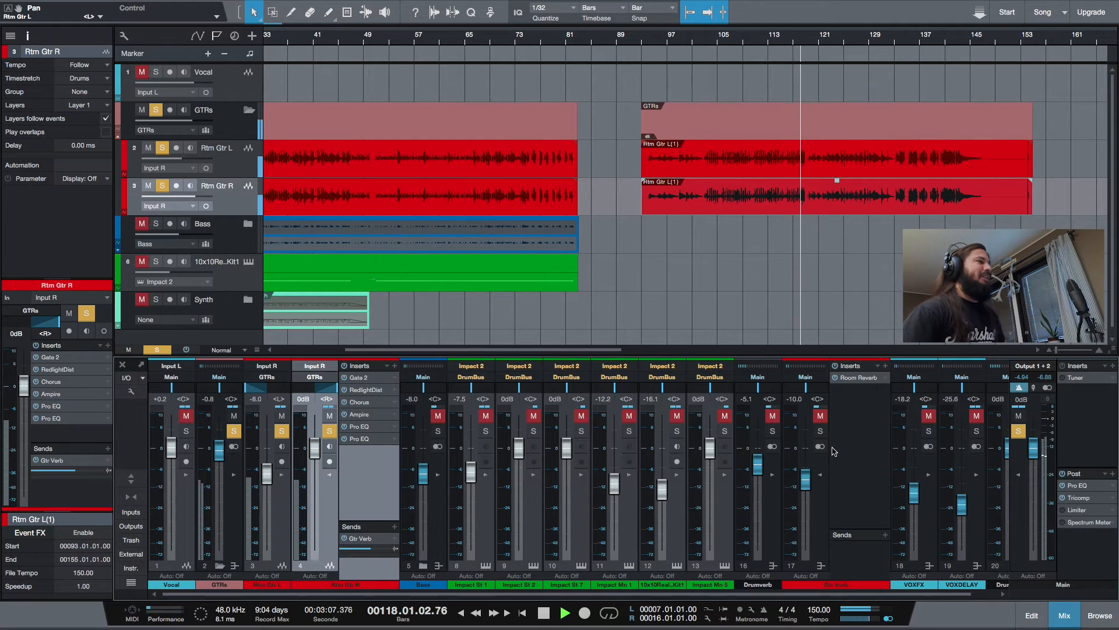
pyautogui.click(820, 431)
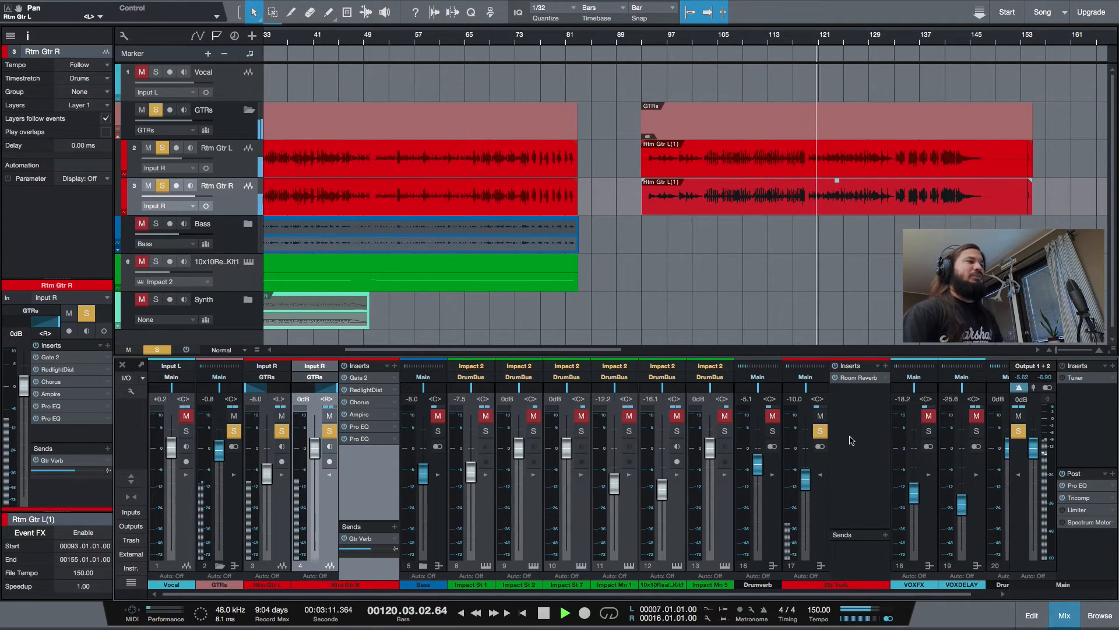
pyautogui.moveTo(791, 535)
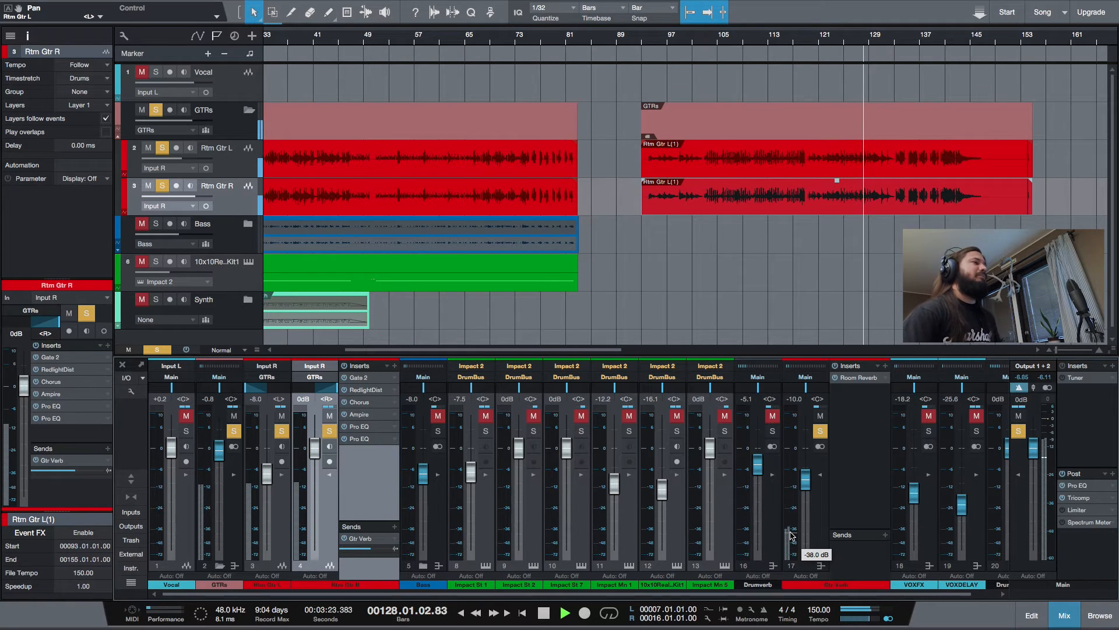
pyautogui.press('space')
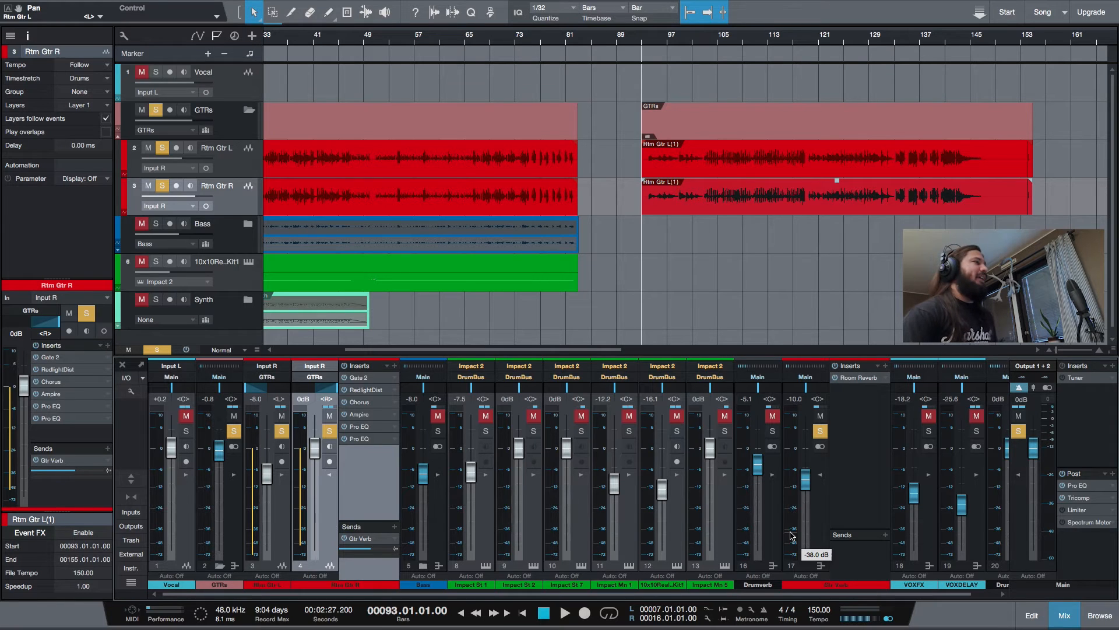
# Show the Impact 2 instrument on the 10x10 drum kit track, solo that track, and close the instrument window
pyautogui.hscroll(-5, 619, 174)
pyautogui.click(592, 40)
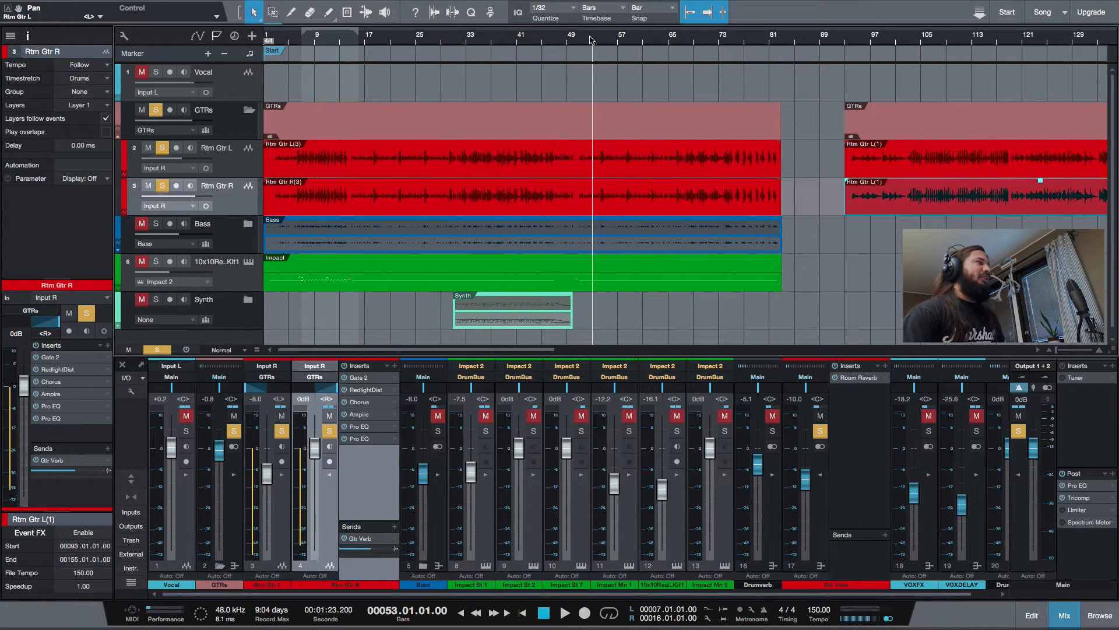
pyautogui.click(249, 262)
pyautogui.click(141, 262)
pyautogui.click(155, 261)
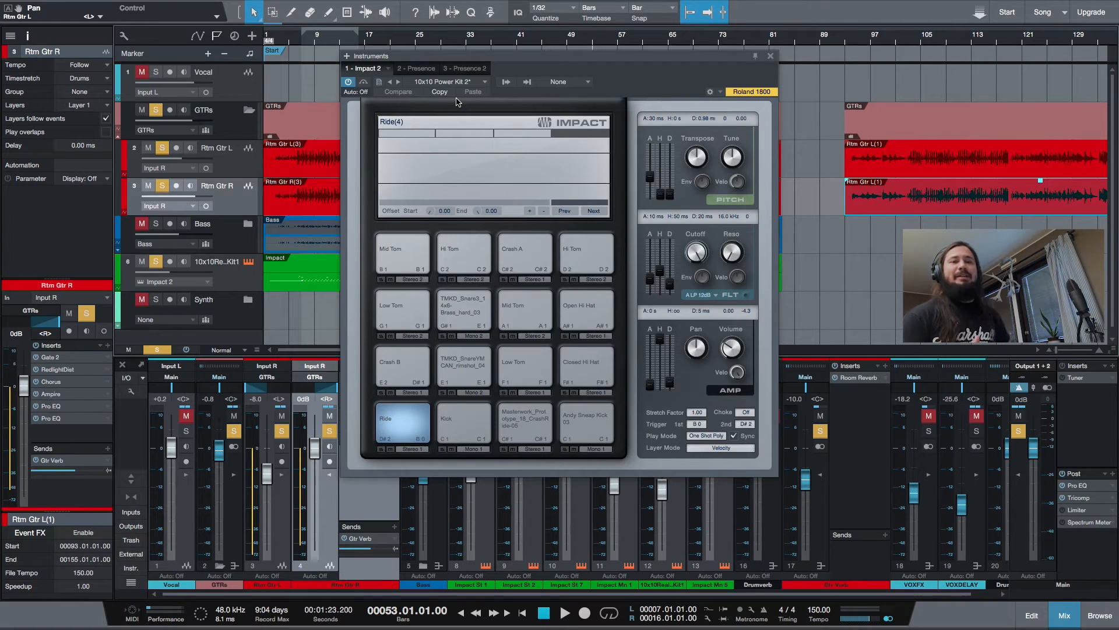
pyautogui.click(771, 56)
# Take the GTRs folder out of solo, play the drums alone from bar 54, and stop playback
pyautogui.click(524, 45)
pyautogui.click(596, 45)
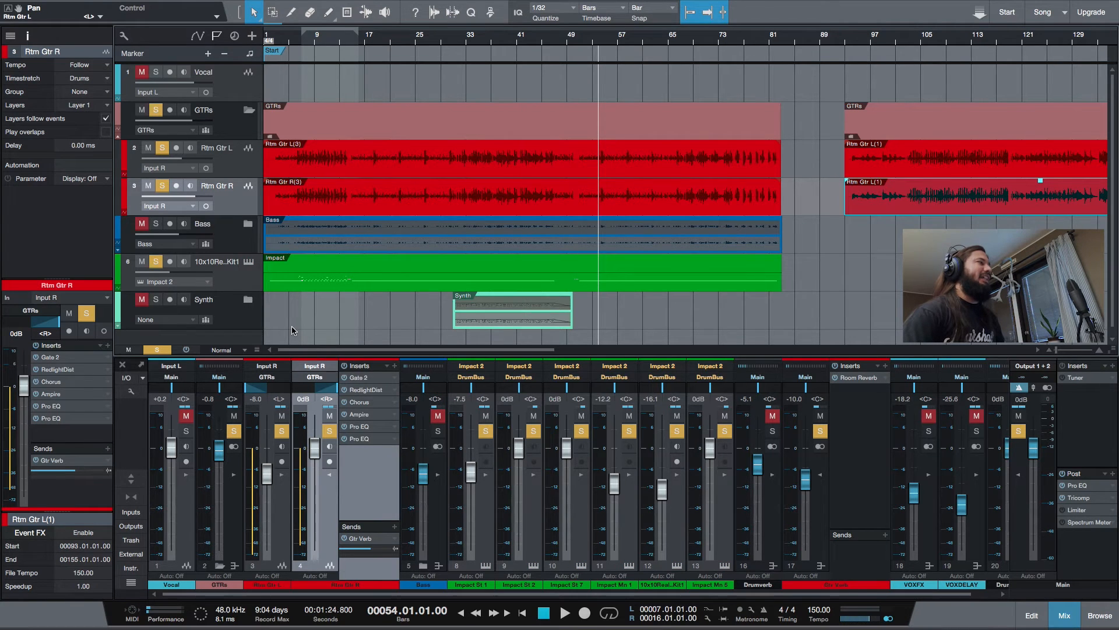
pyautogui.click(142, 111)
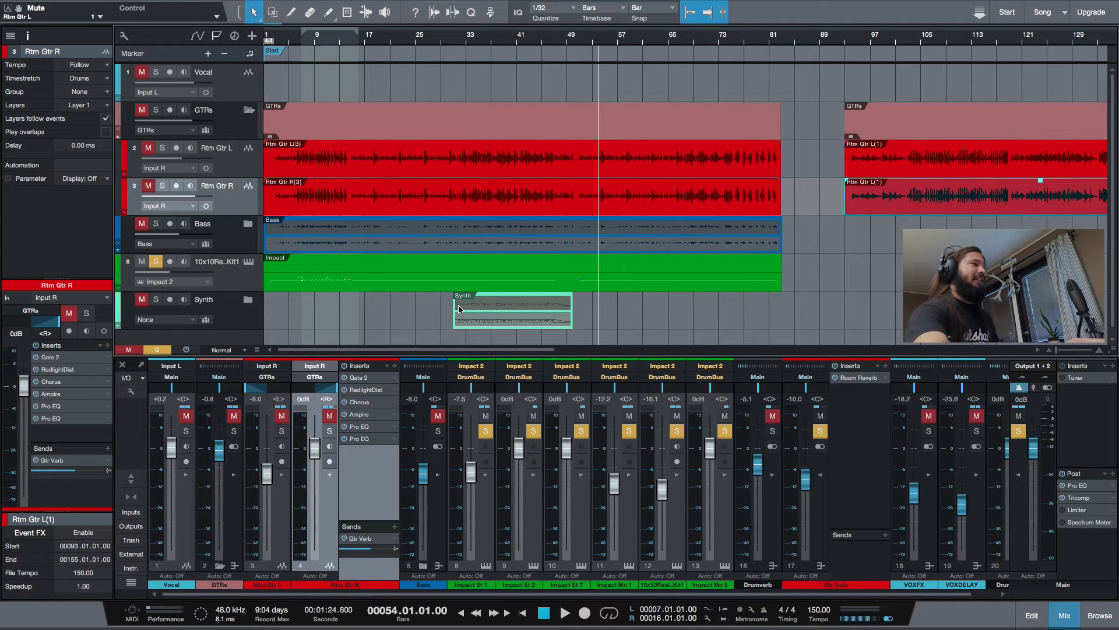
pyautogui.press('space')
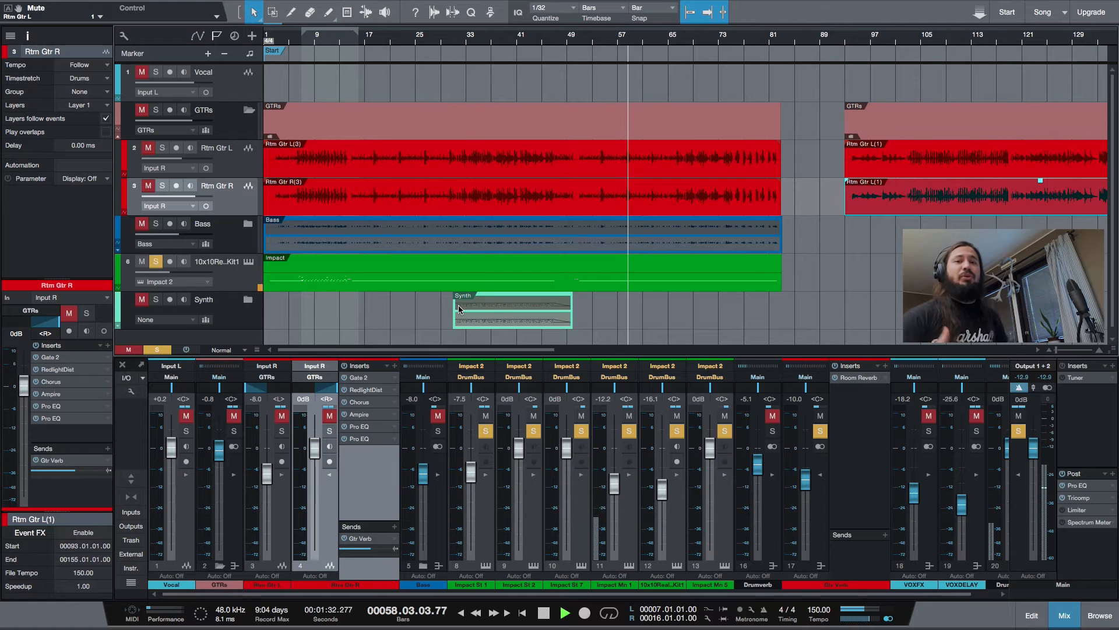
pyautogui.press('space')
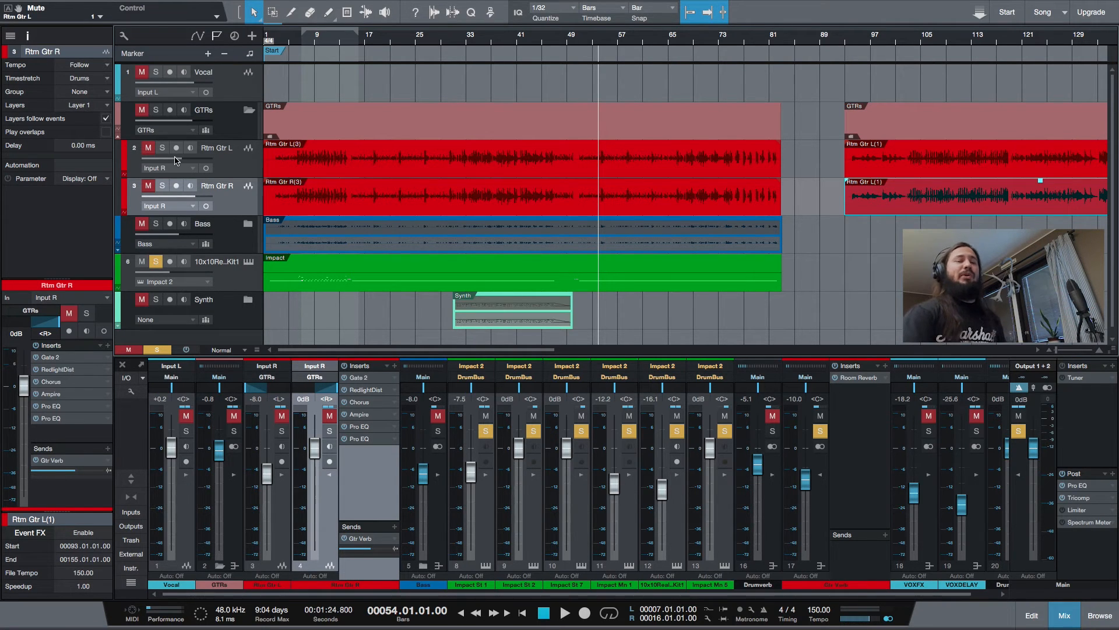
# Take the drum track out of solo and clear all remaining mutes and solos across the song
pyautogui.click(157, 264)
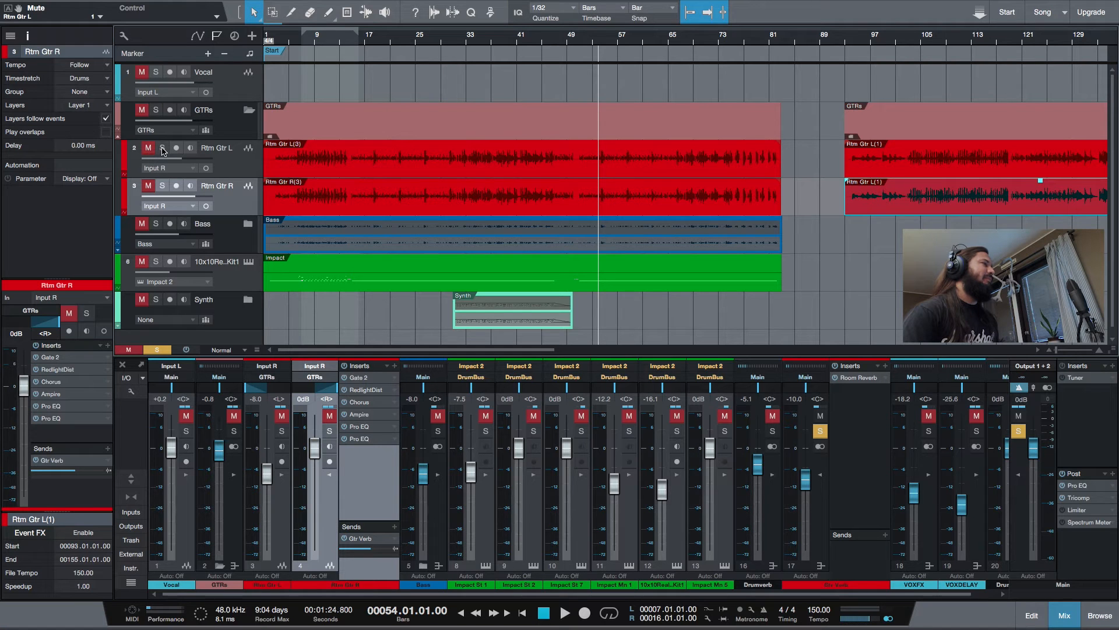
pyautogui.click(123, 349)
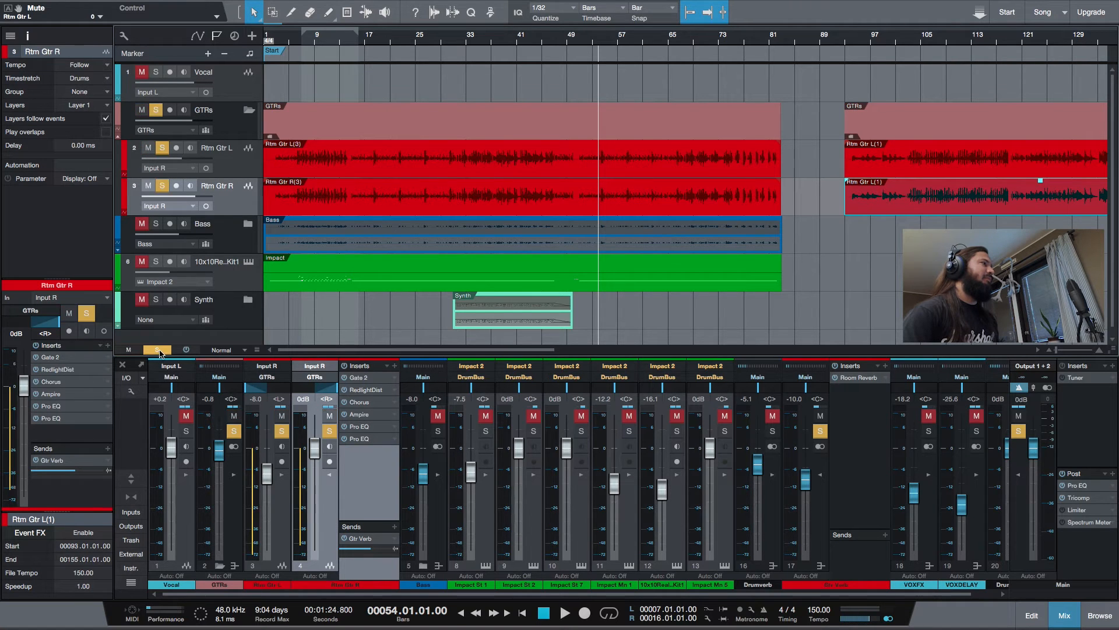
pyautogui.click(157, 350)
# Play the full mix from near the song's start, skipping ahead to around bars 30 and 68, and stop playback
pyautogui.click(280, 41)
pyautogui.moveTo(280, 41); pyautogui.dragTo(361, 49)
pyautogui.press('space')
pyautogui.click(524, 613)
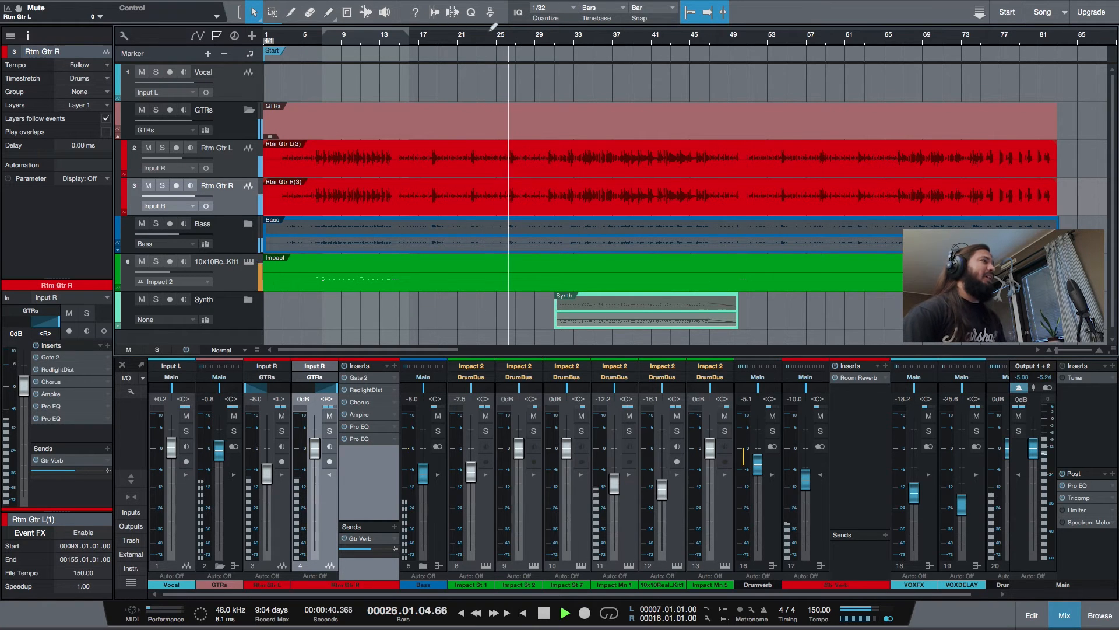
pyautogui.click(546, 39)
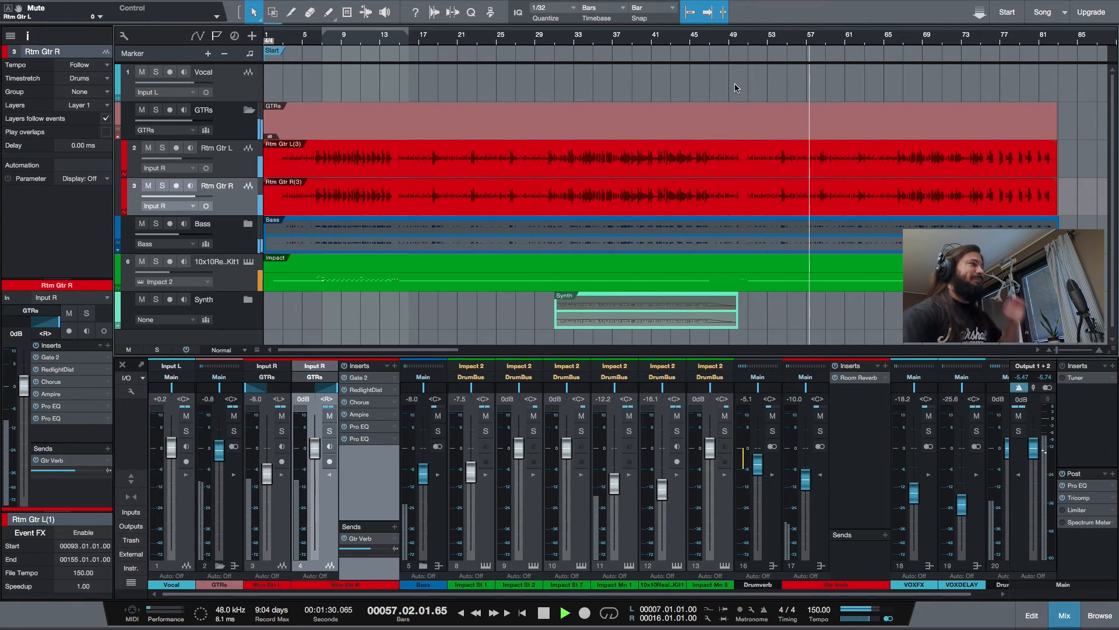
pyautogui.click(920, 45)
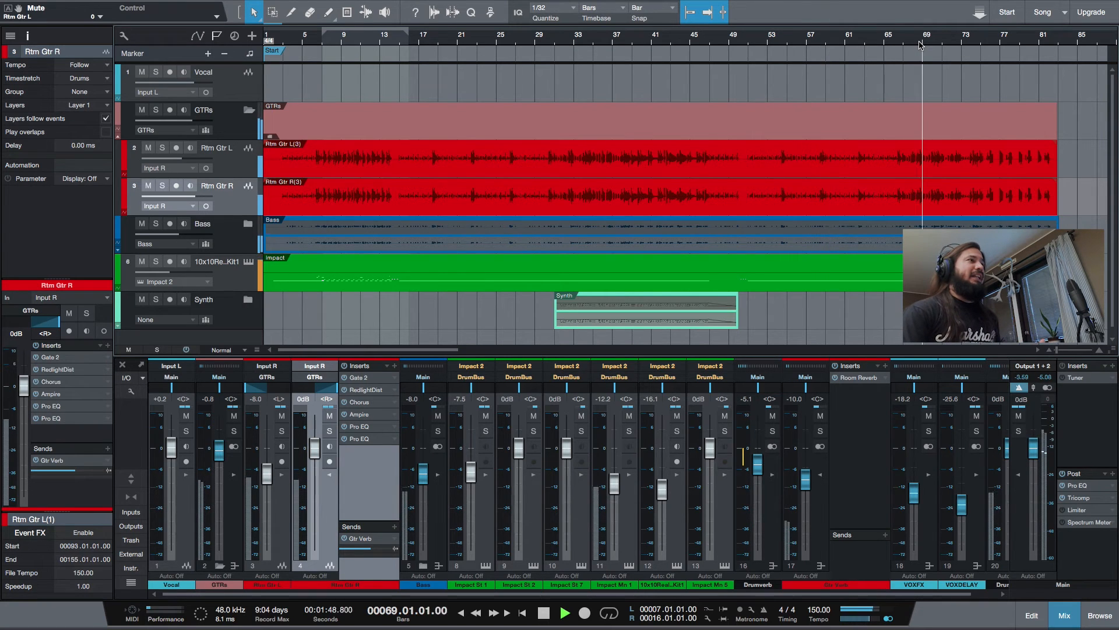
pyautogui.click(544, 613)
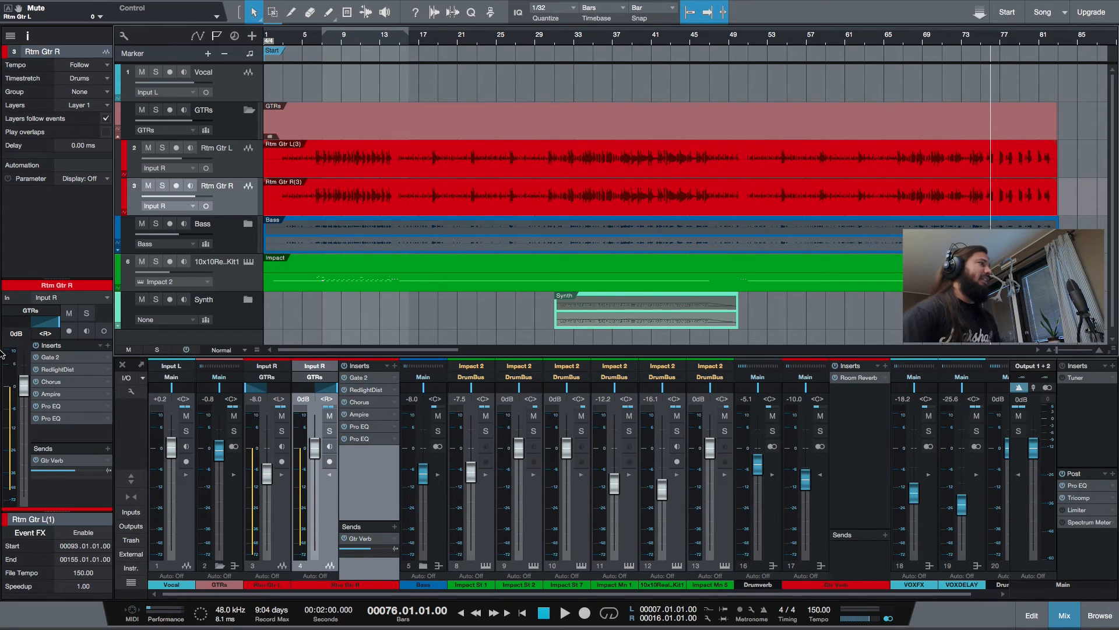
# Solo the Bass folder track and expand it to show the Bass and Bass Grit tracks
pyautogui.click(156, 225)
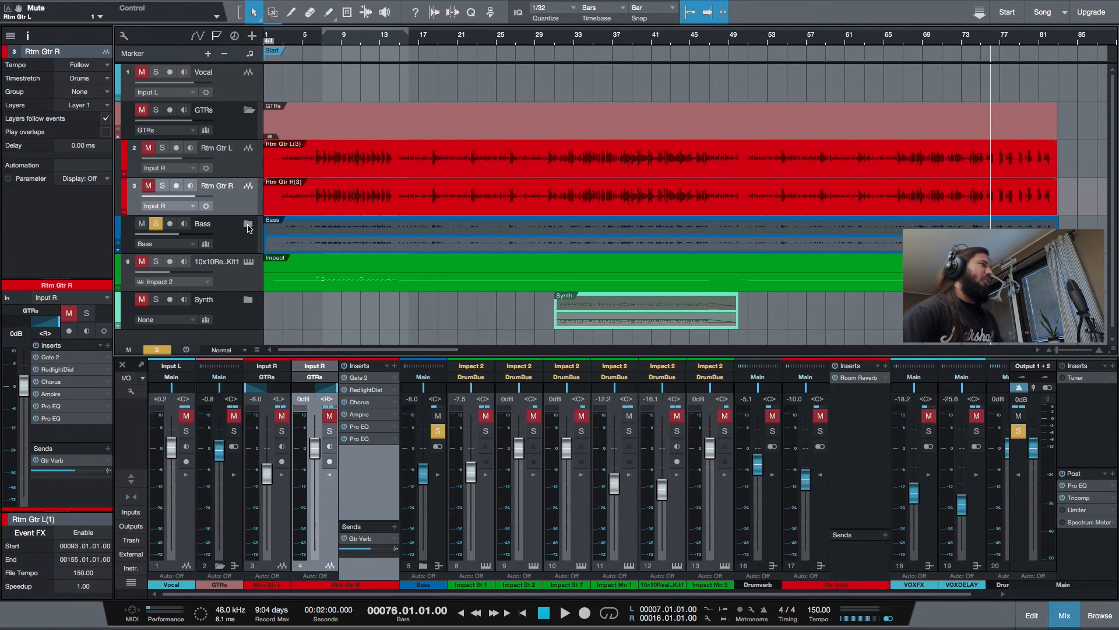
pyautogui.click(248, 226)
pyautogui.click(249, 226)
pyautogui.click(249, 227)
pyautogui.scroll(-1, 244, 254)
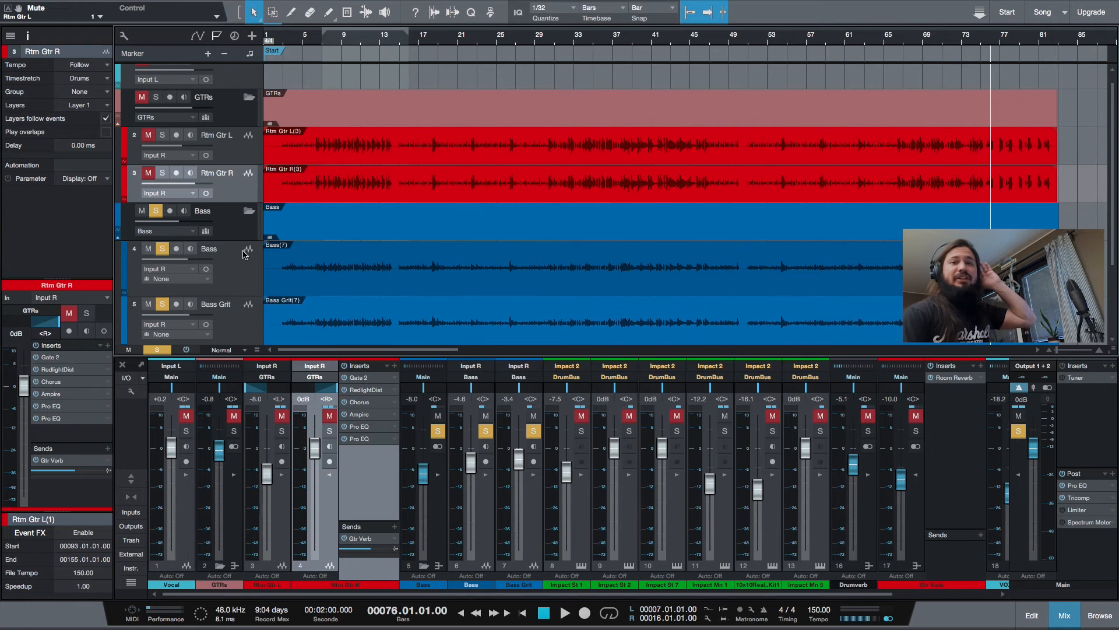
pyautogui.scroll(-2, 239, 252)
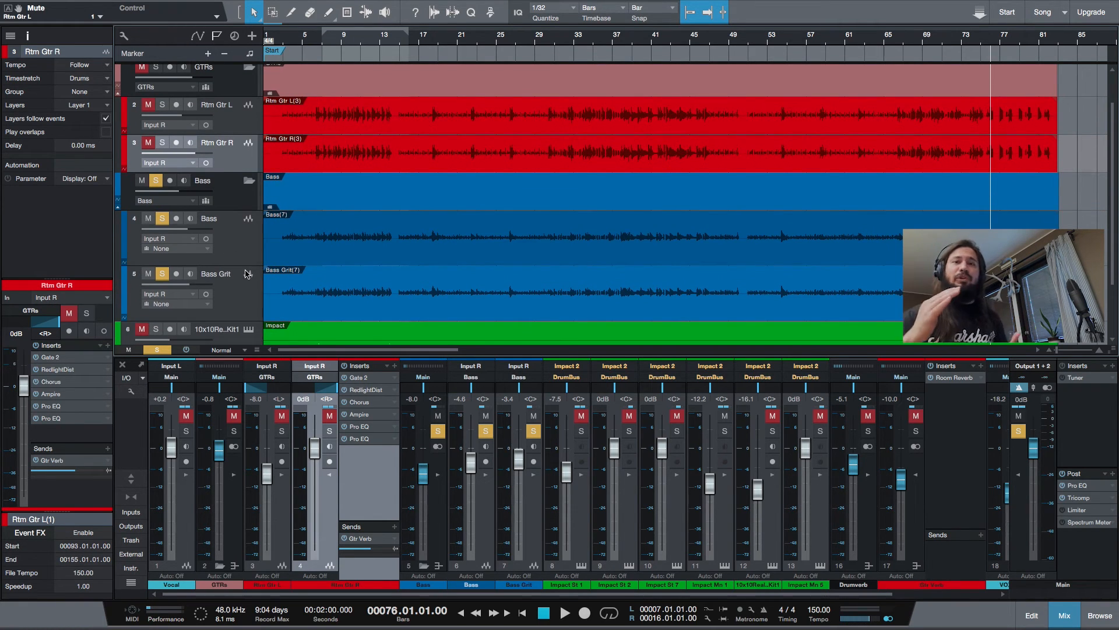
# Select the Bass and Bass Grit tracks together and show where the Pack Folder command is, without applying it
pyautogui.click(229, 237)
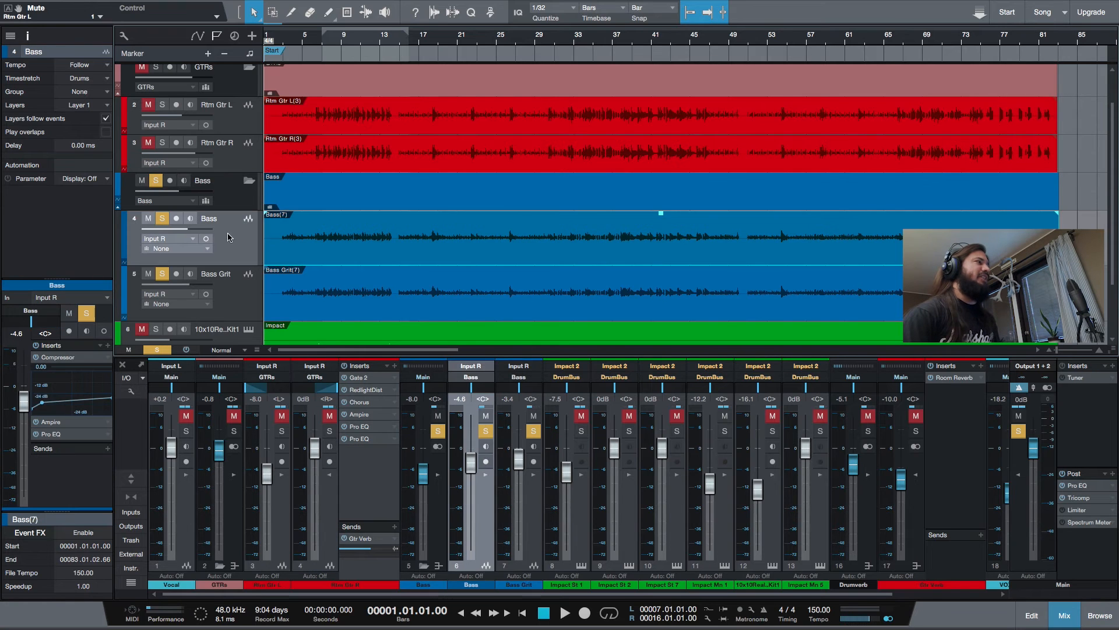
pyautogui.click(232, 292)
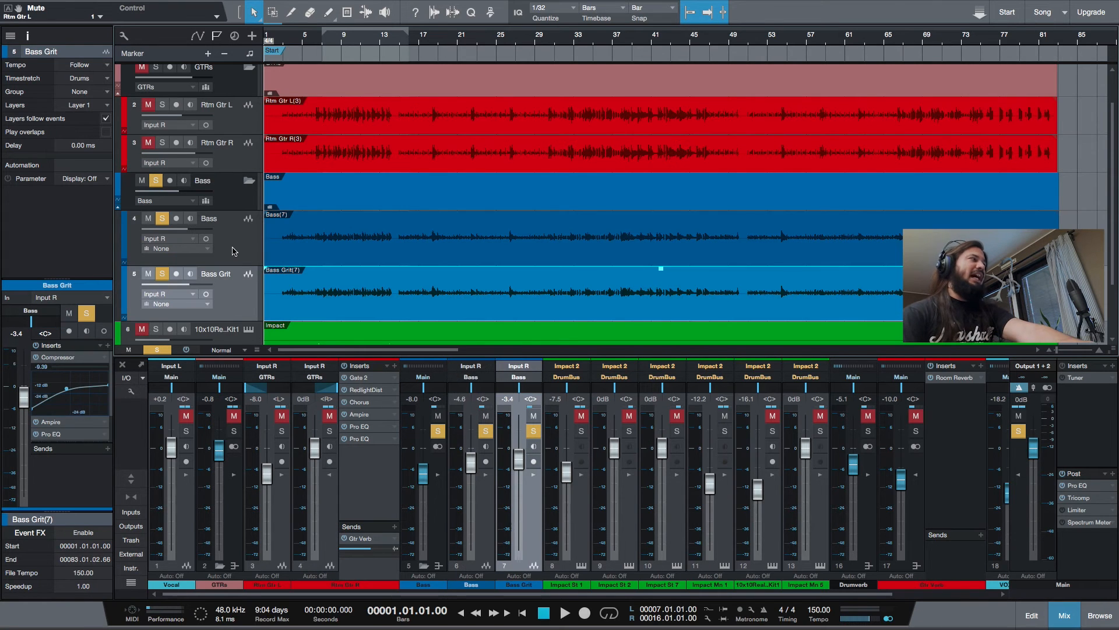
pyautogui.keyDown('shift'); pyautogui.click(232, 251); pyautogui.keyUp('shift')
pyautogui.rightClick(232, 252)
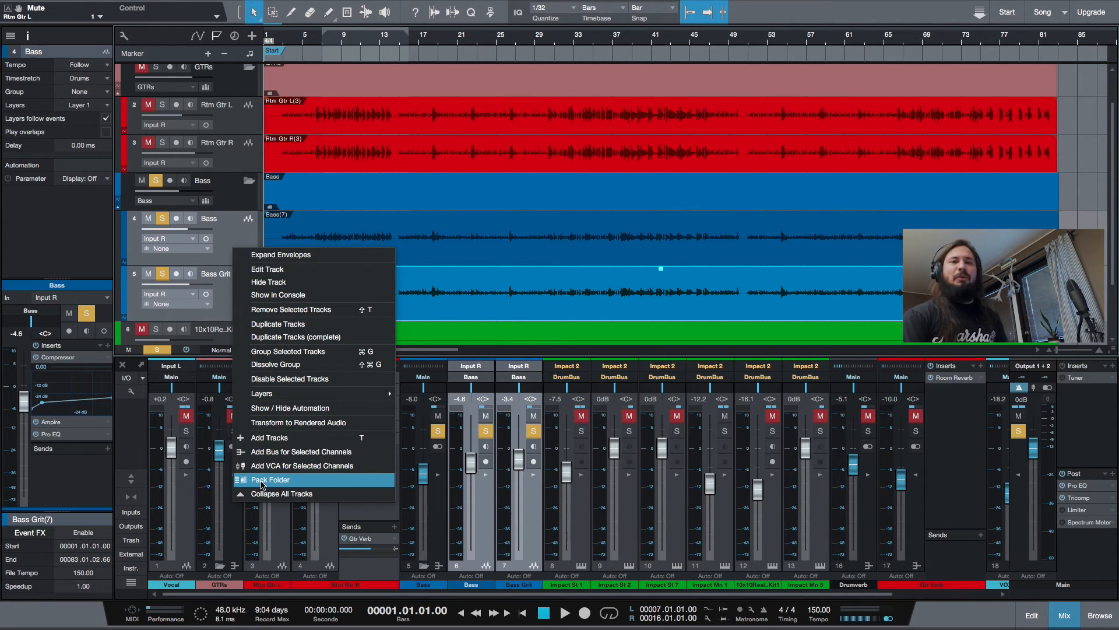
pyautogui.click(234, 232)
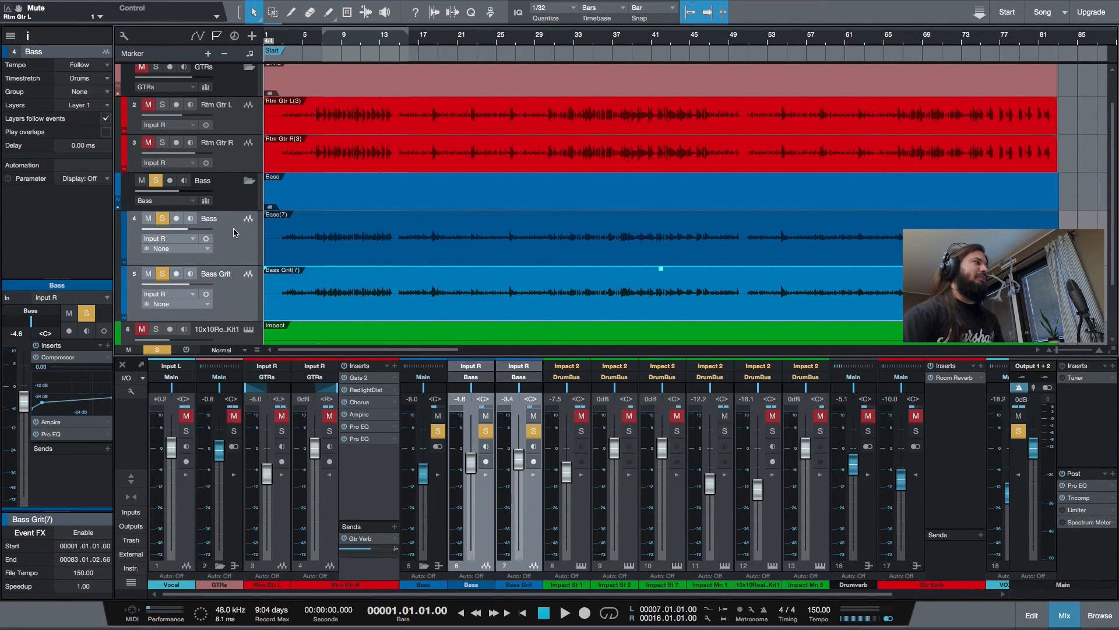
# Compare the Bass folder's sound in solo and in the full mix from bar 6, leaving its solo off
pyautogui.click(232, 195)
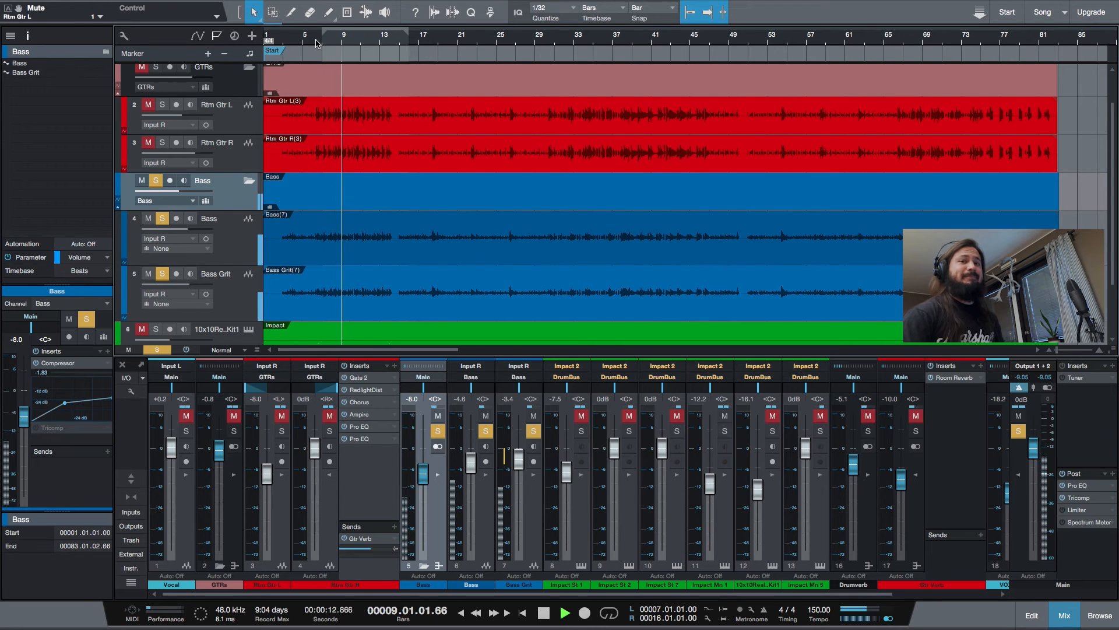
pyautogui.press('space')
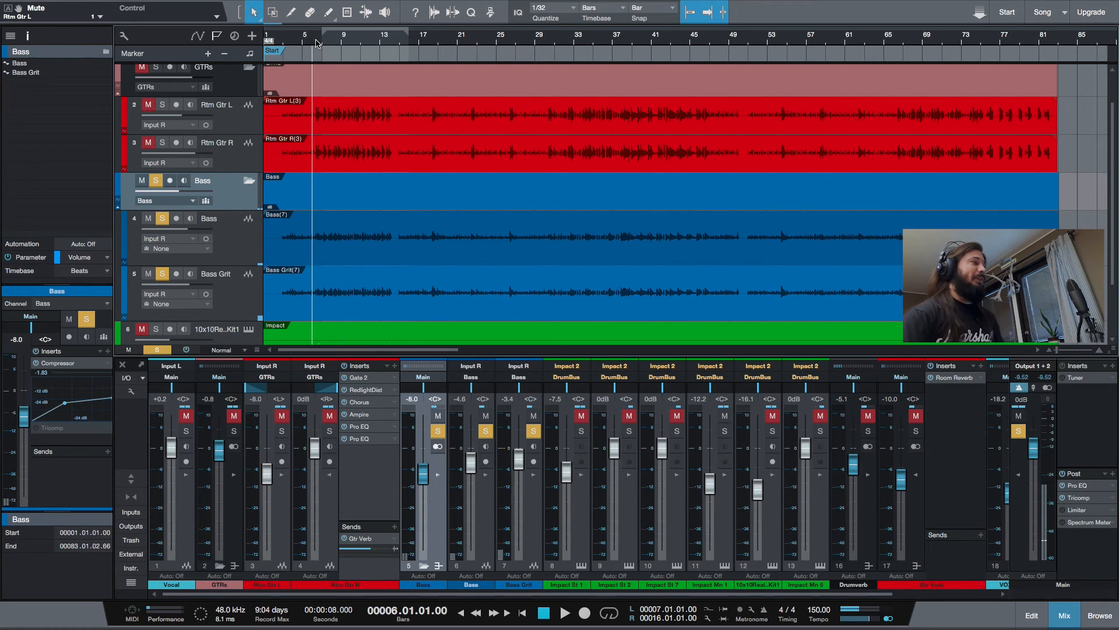
pyautogui.click(156, 181)
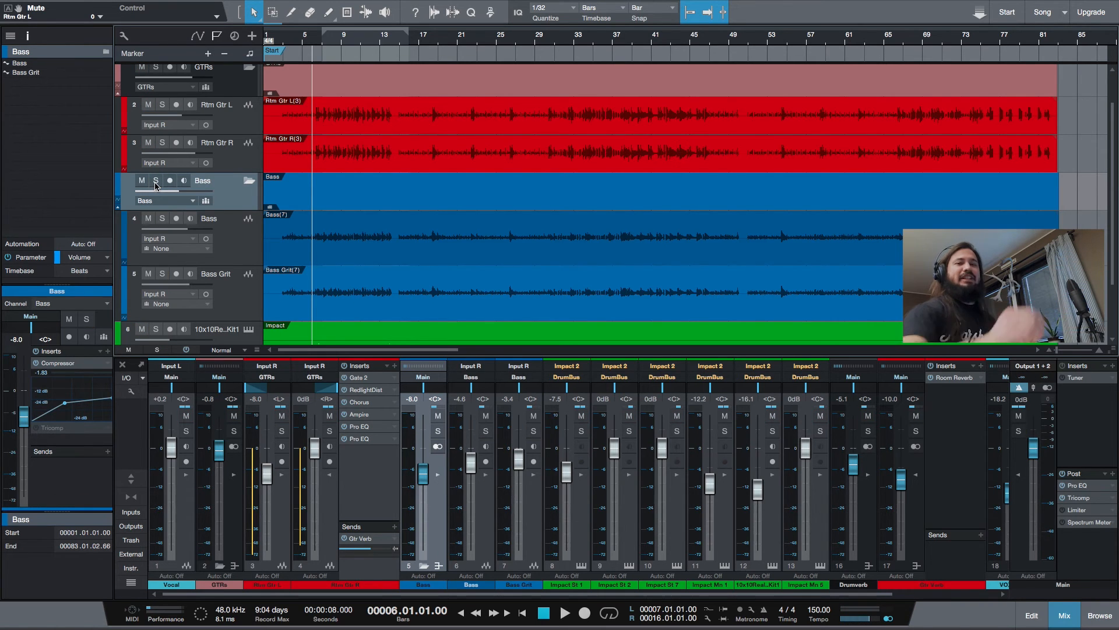
pyautogui.press('space')
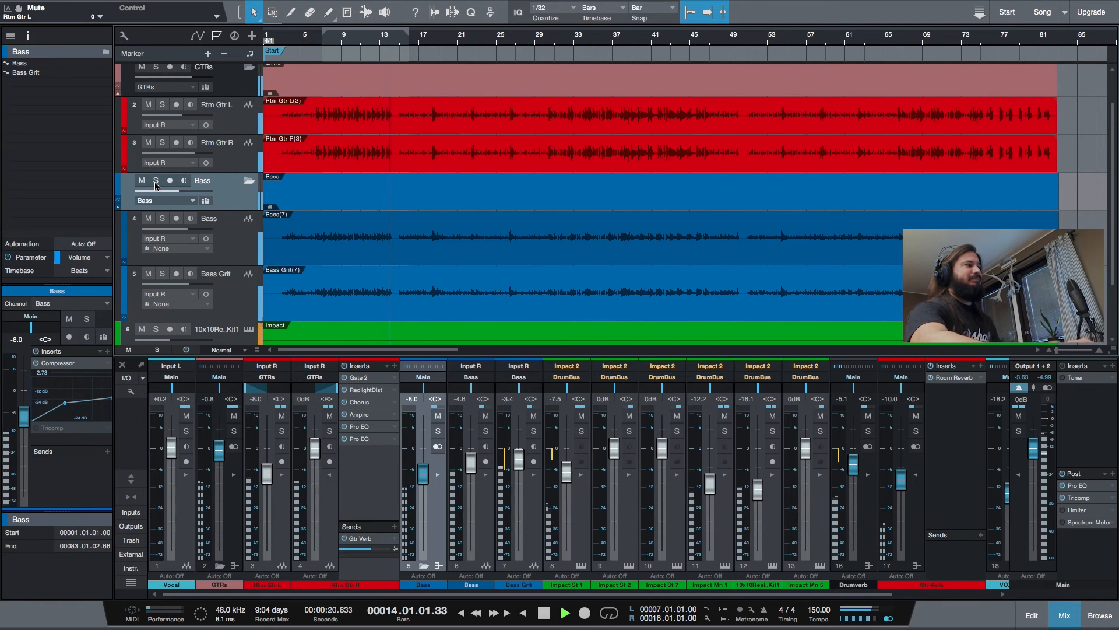
pyautogui.press('space')
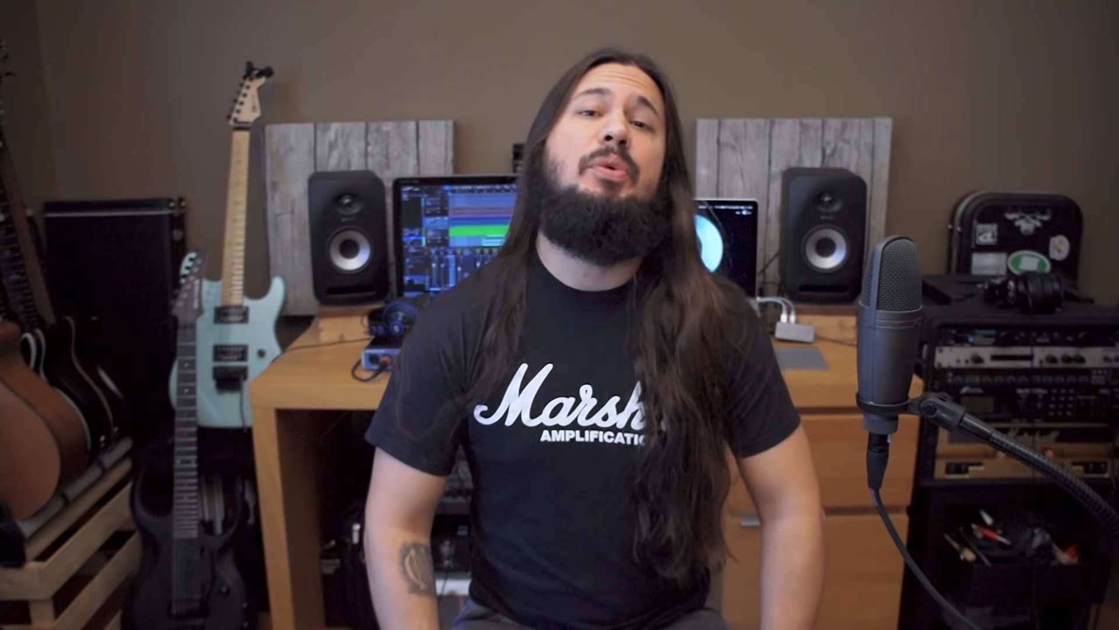